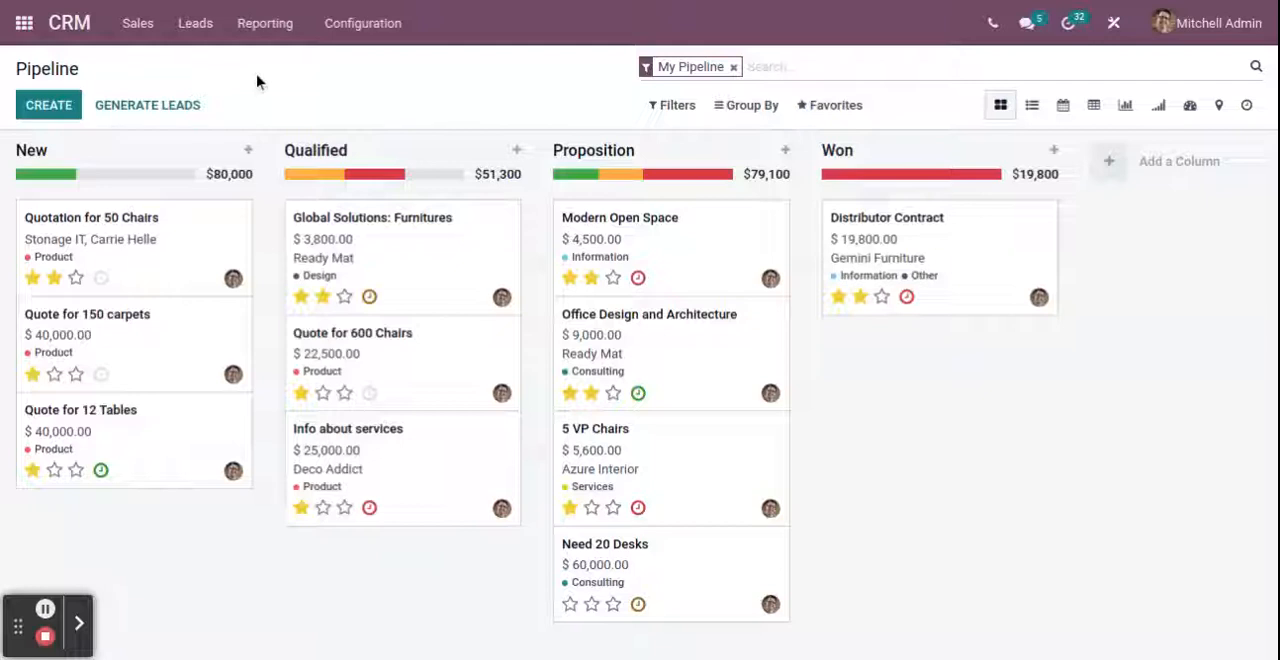
Switch from CRM to the Contacts app
{"action": "left_click", "coordinate": [141, 28]}
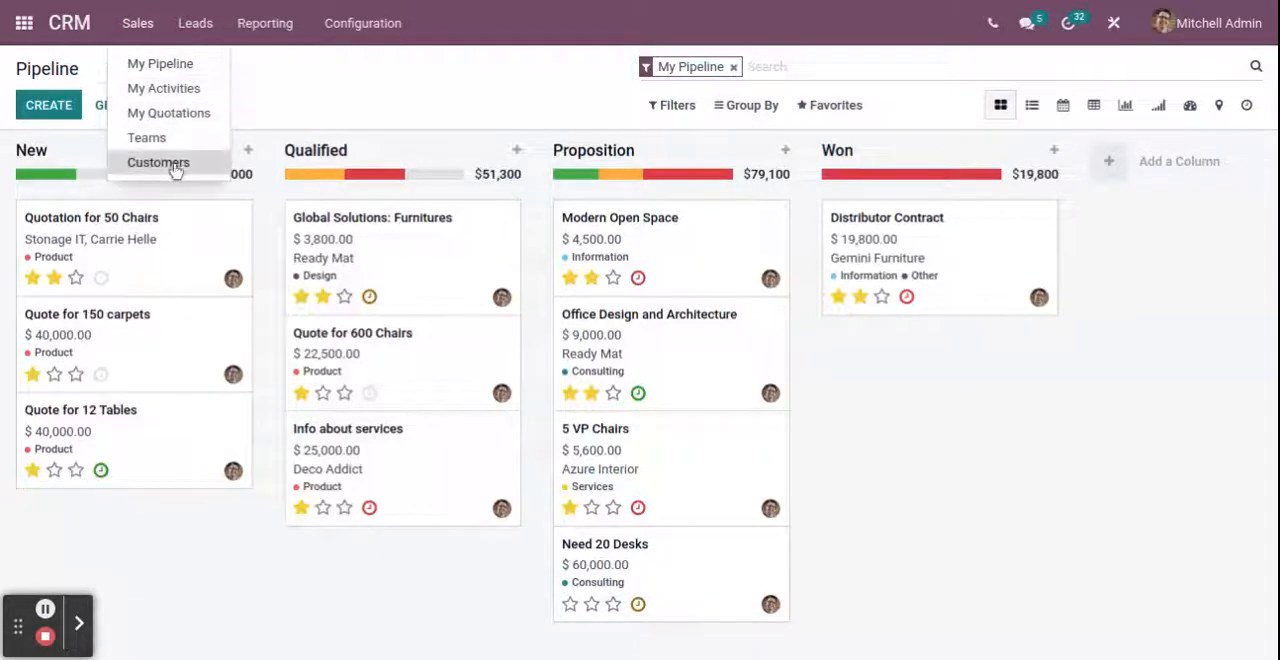
{"action": "left_click", "coordinate": [430, 76]}
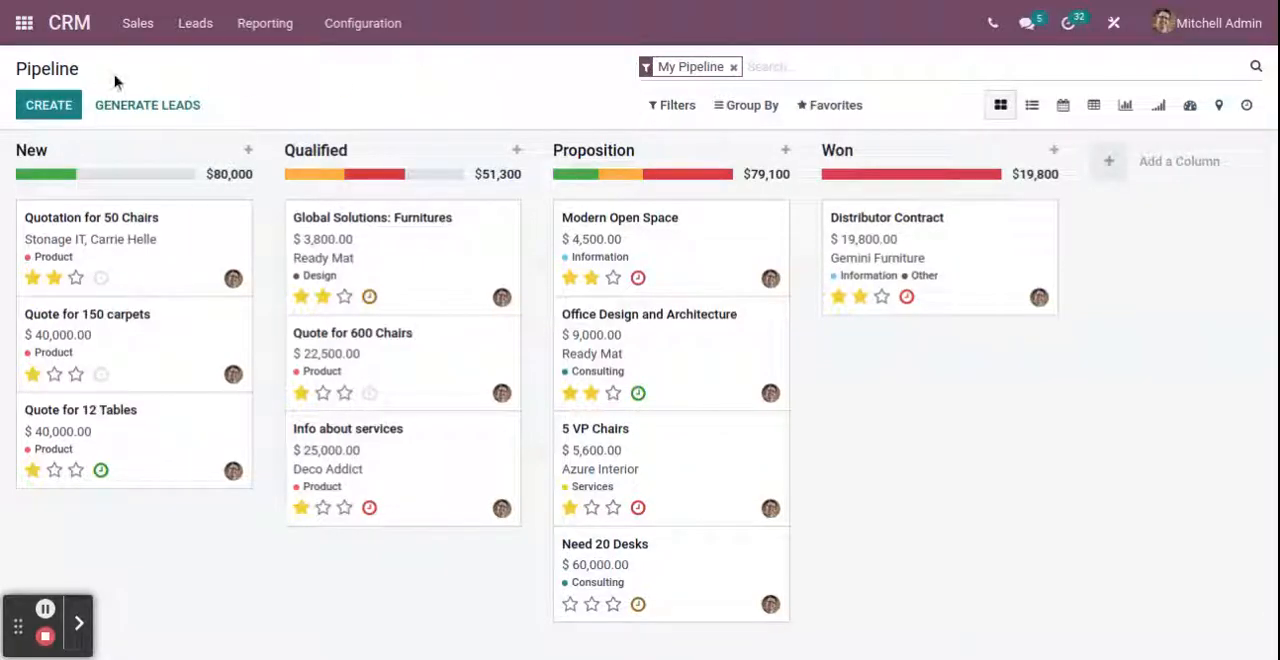
{"action": "left_click", "coordinate": [24, 23]}
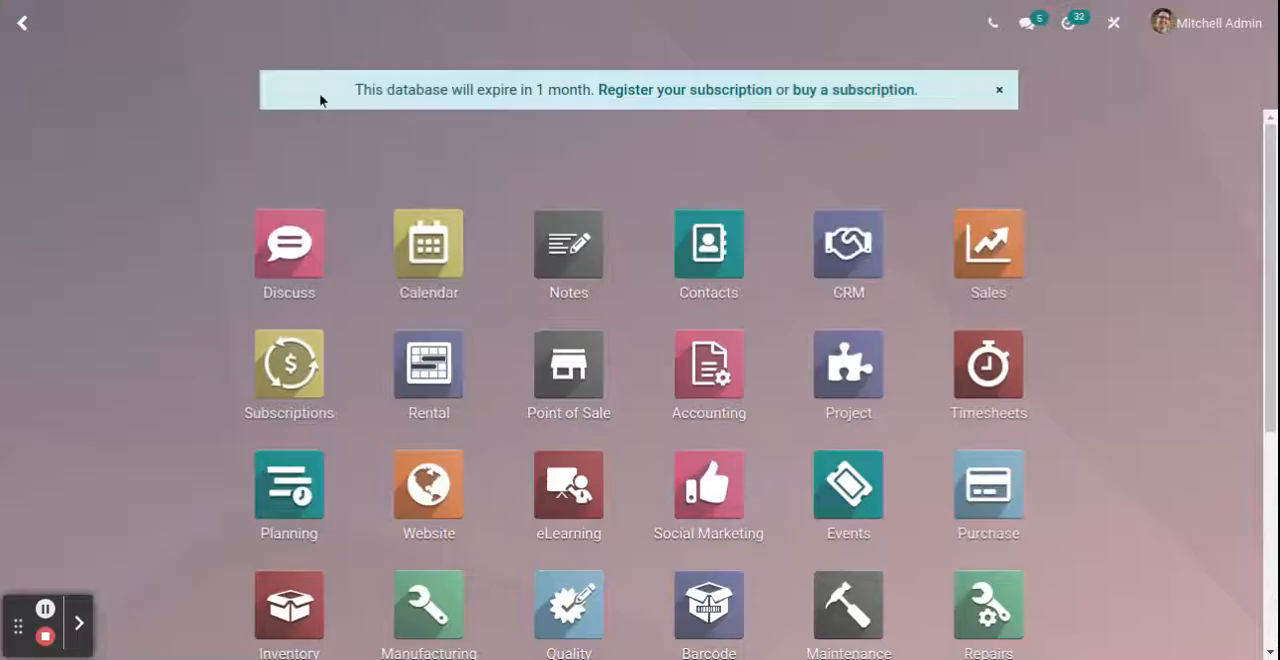
{"action": "left_click", "coordinate": [710, 258]}
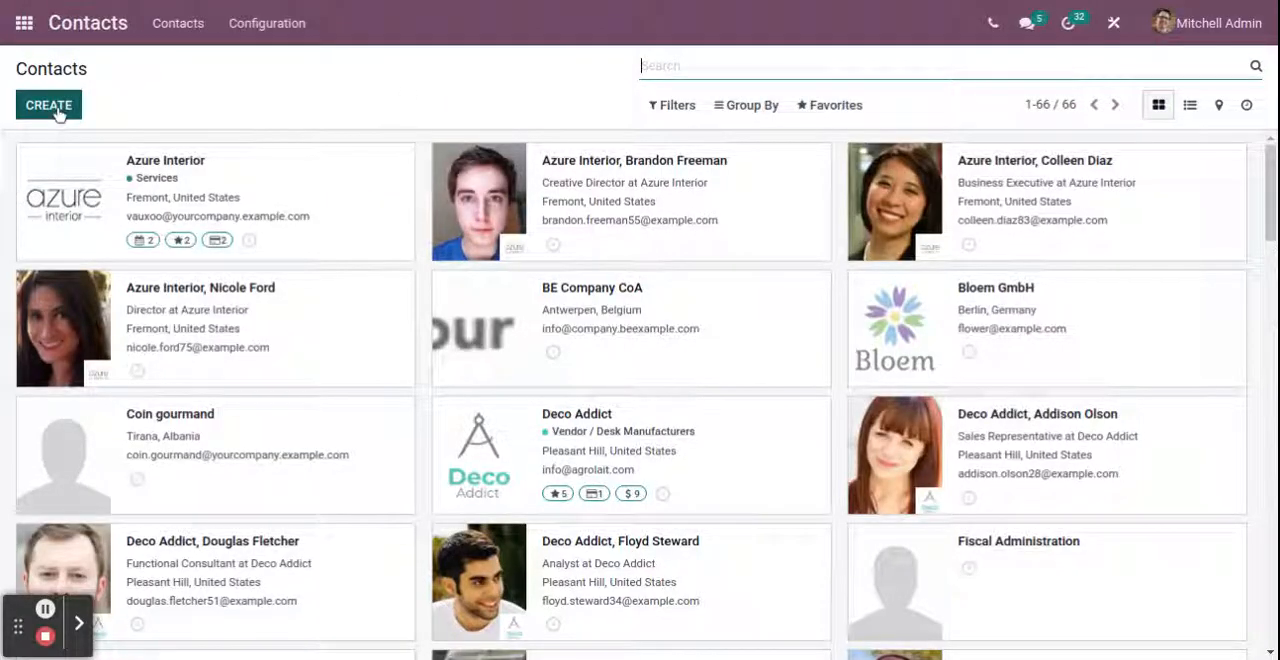
{"action": "left_click", "coordinate": [295, 70]}
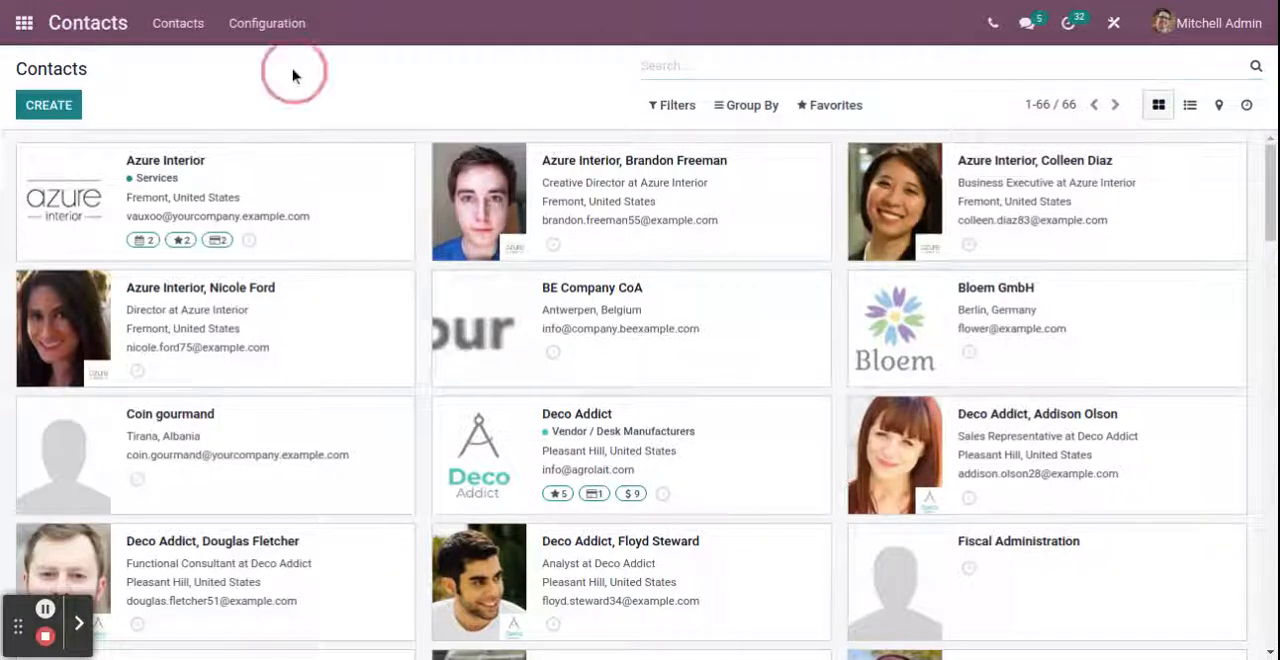
View the blank form for a new company contact and return to the contact list without saving
{"action": "left_click", "coordinate": [68, 115]}
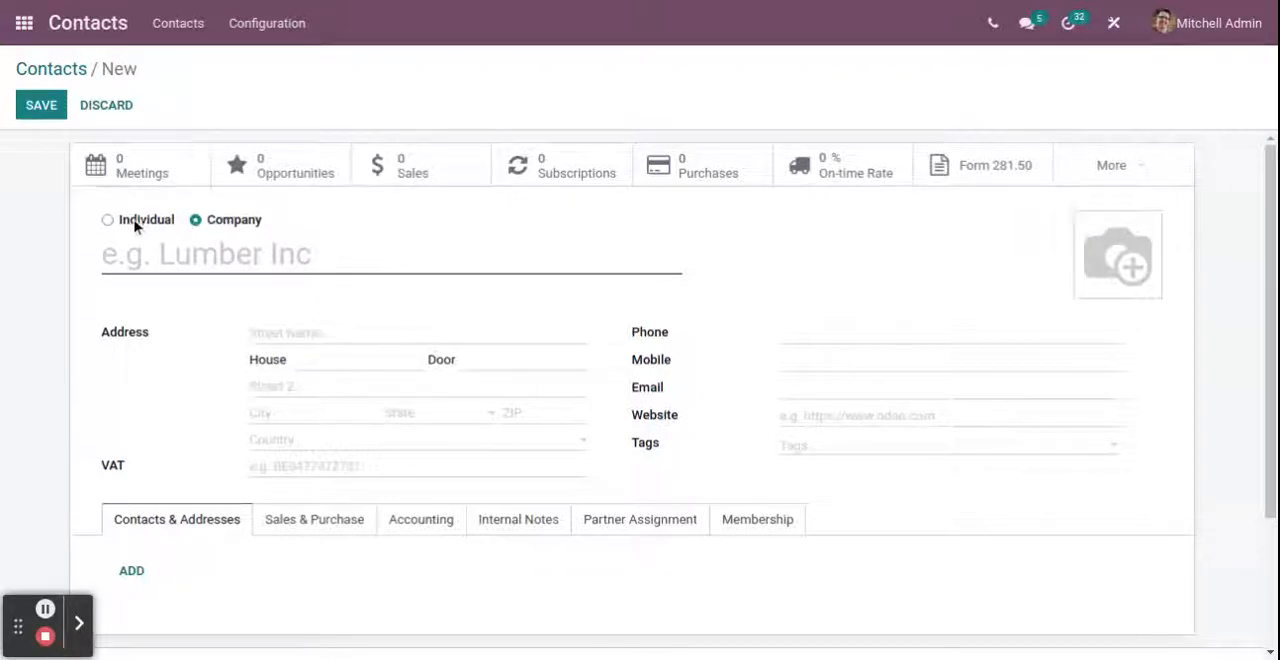
{"action": "left_click", "coordinate": [62, 68]}
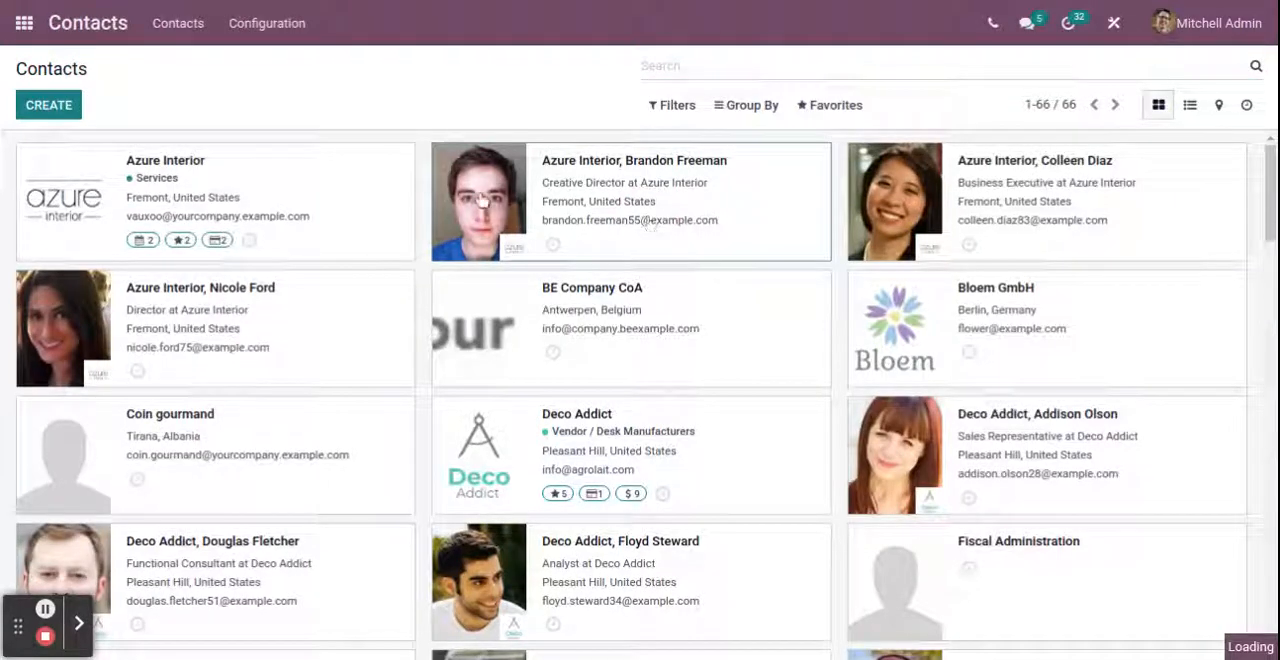
Open the record of Azure Interior's Creative Director for editing and view the choices for its related company
{"action": "left_click", "coordinate": [37, 112]}
{"action": "left_click_drag", "start_coordinate": [345, 254], "coordinate": [101, 256]}
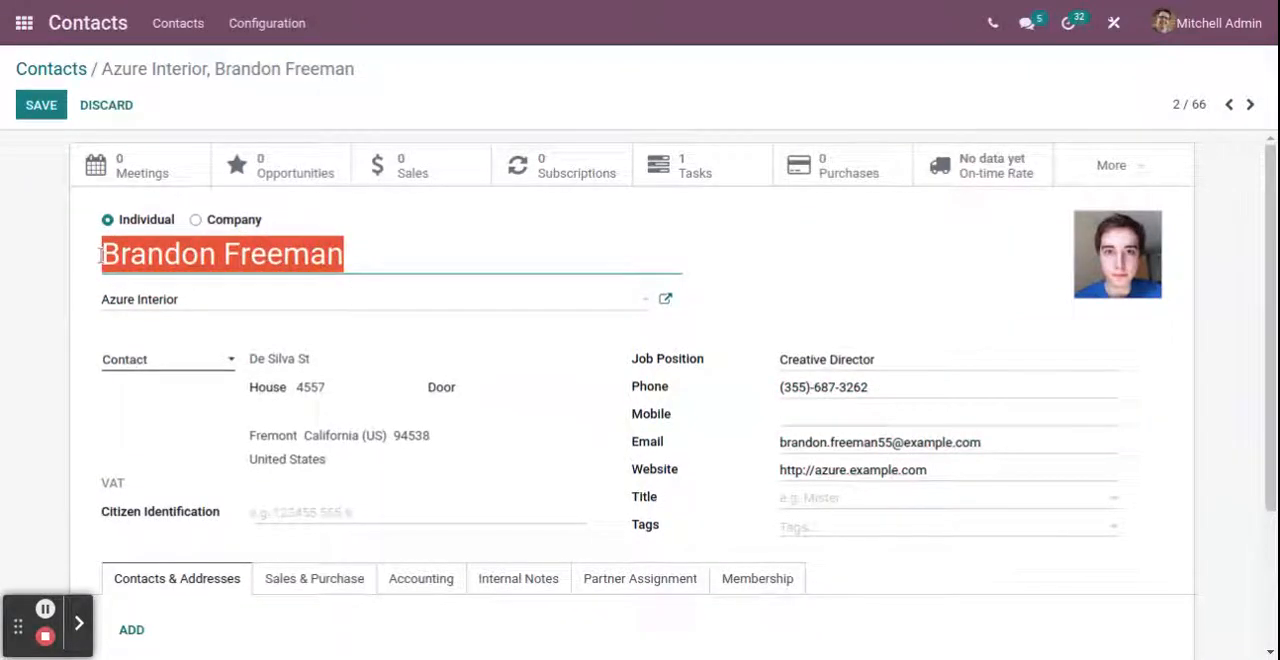
{"action": "left_click", "coordinate": [314, 308]}
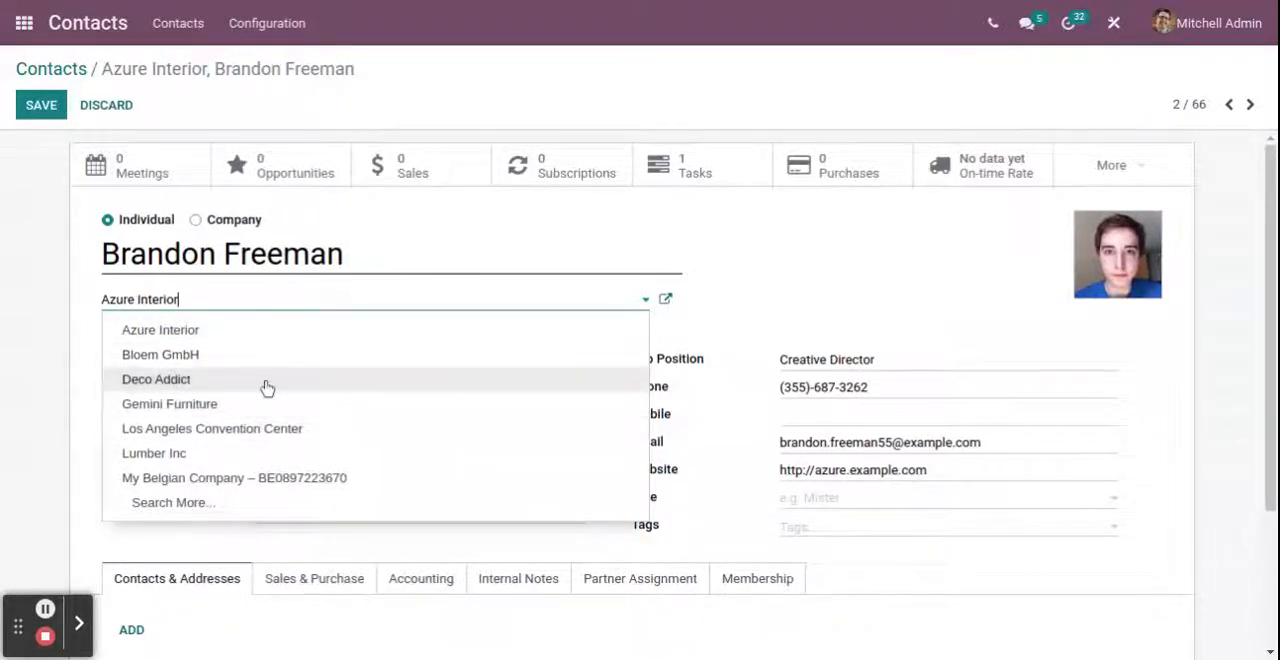
{"action": "left_click", "coordinate": [980, 238]}
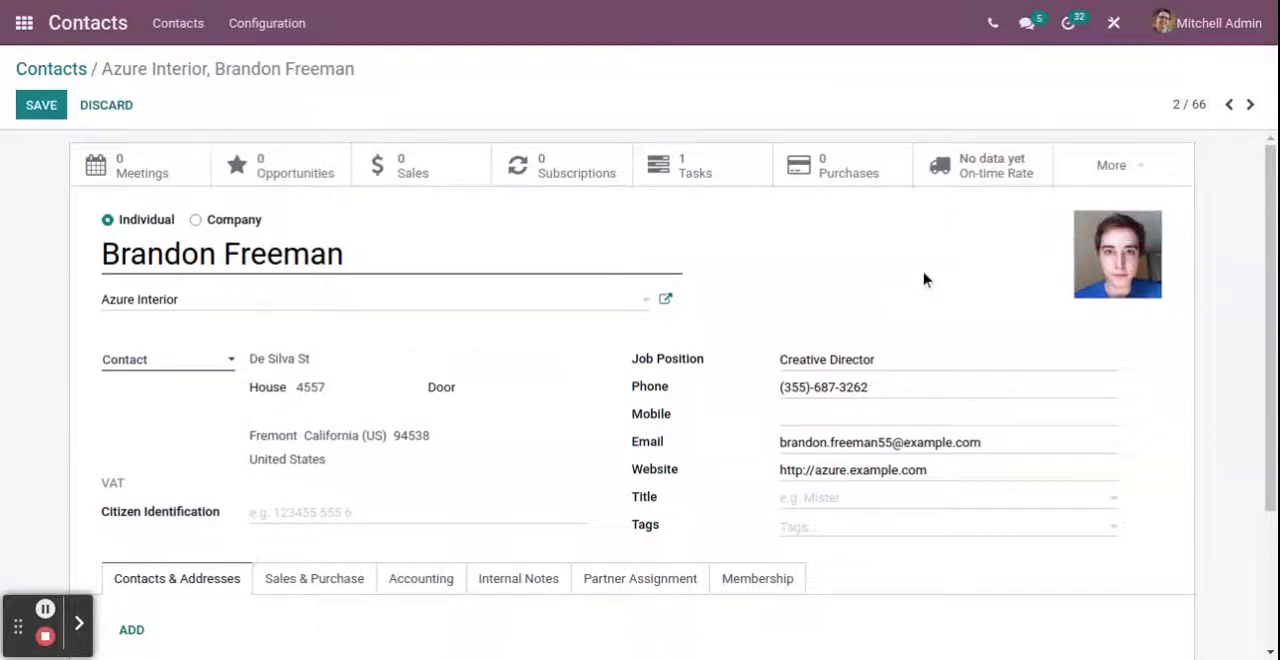
Review the contact's address, job position, communication details and its Contacts & Addresses section
{"action": "scroll", "coordinate": [923, 277], "scroll_direction": "down", "scroll_amount": 1}
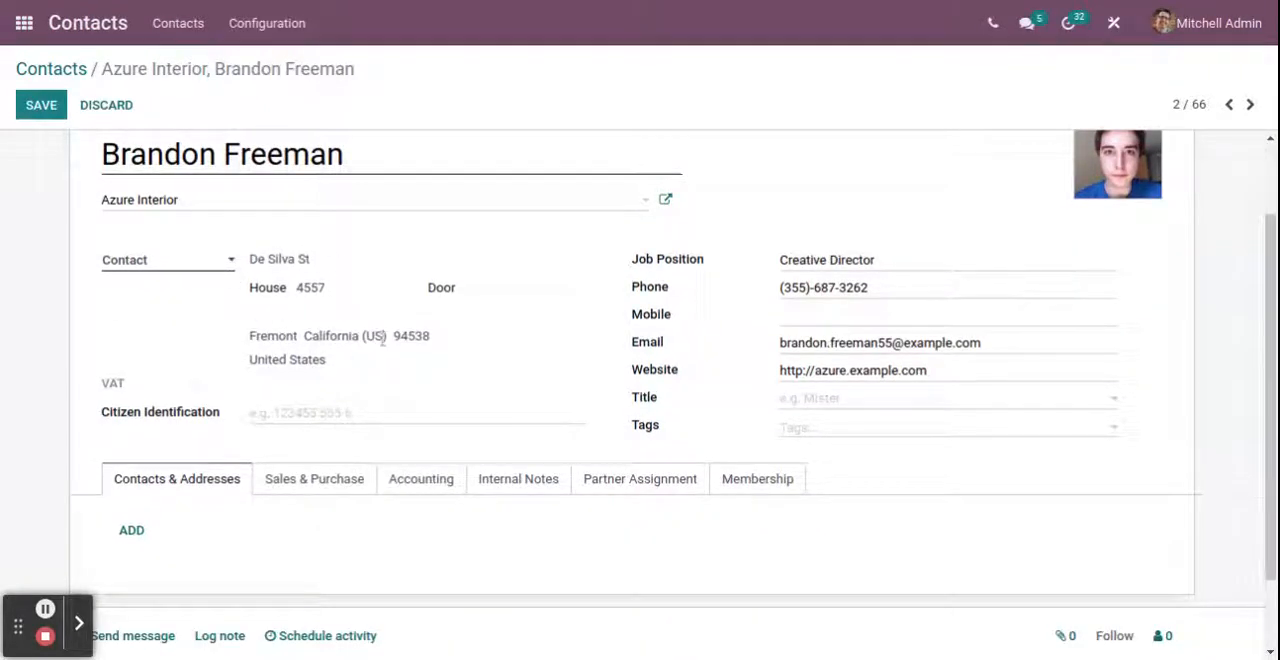
{"action": "scroll", "coordinate": [383, 340], "scroll_direction": "down", "scroll_amount": 1}
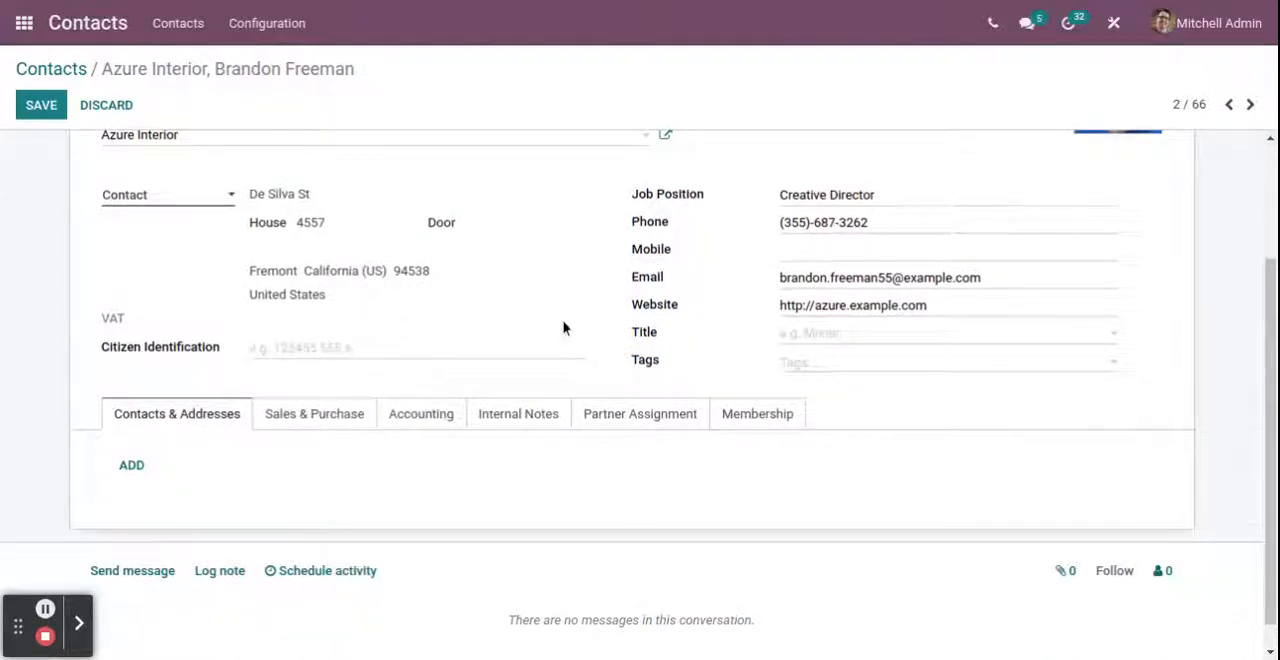
{"action": "scroll", "coordinate": [563, 328], "scroll_direction": "down", "scroll_amount": 1}
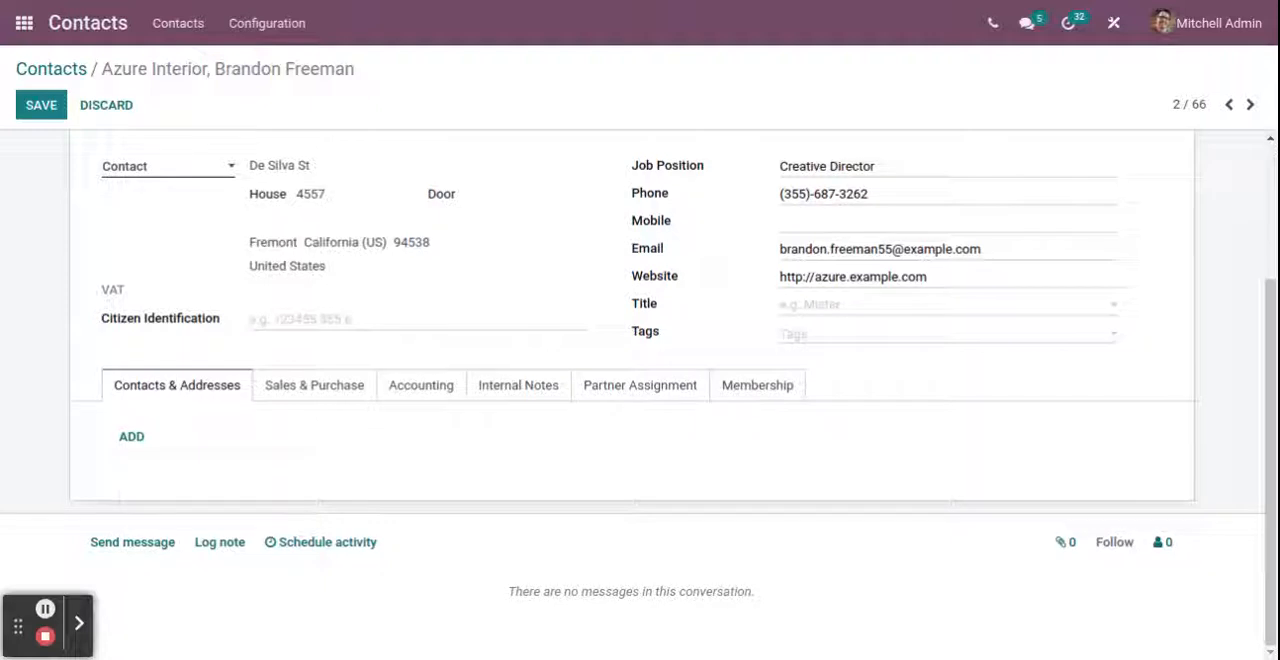
{"action": "scroll", "coordinate": [746, 274], "scroll_direction": "up", "scroll_amount": 1}
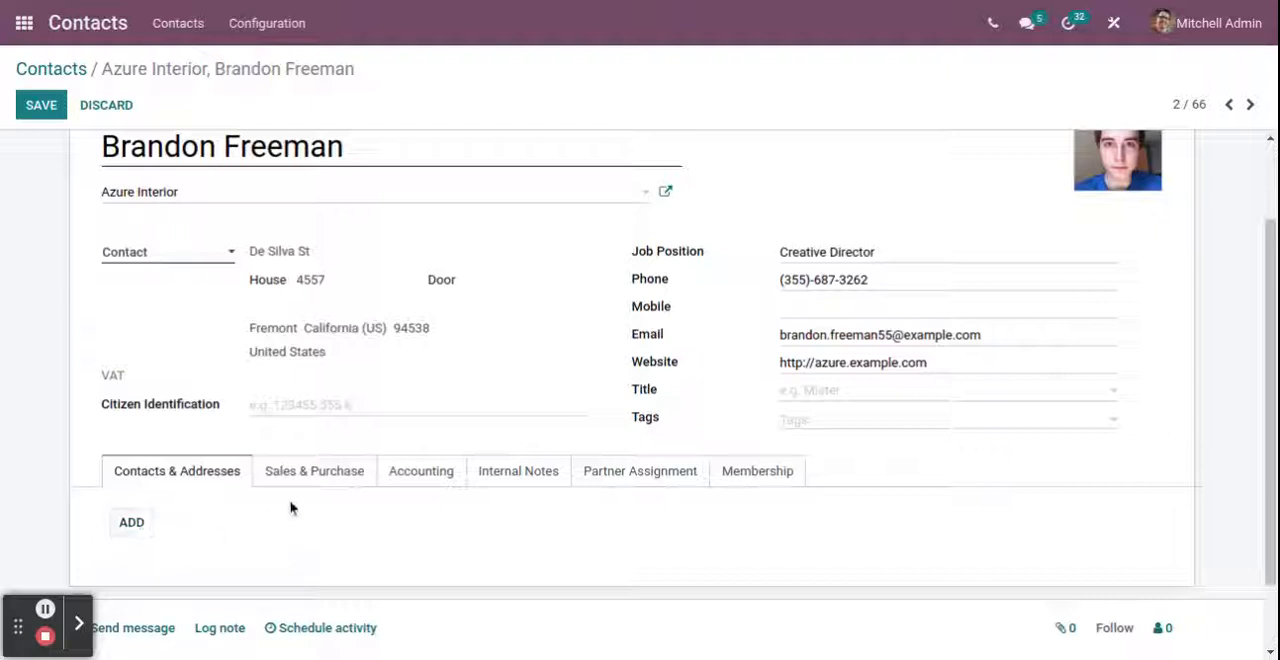
Review the contact's Sales & Purchase settings, including payment terms, delivery method, point of sale and fiscal information
{"action": "left_click", "coordinate": [318, 489]}
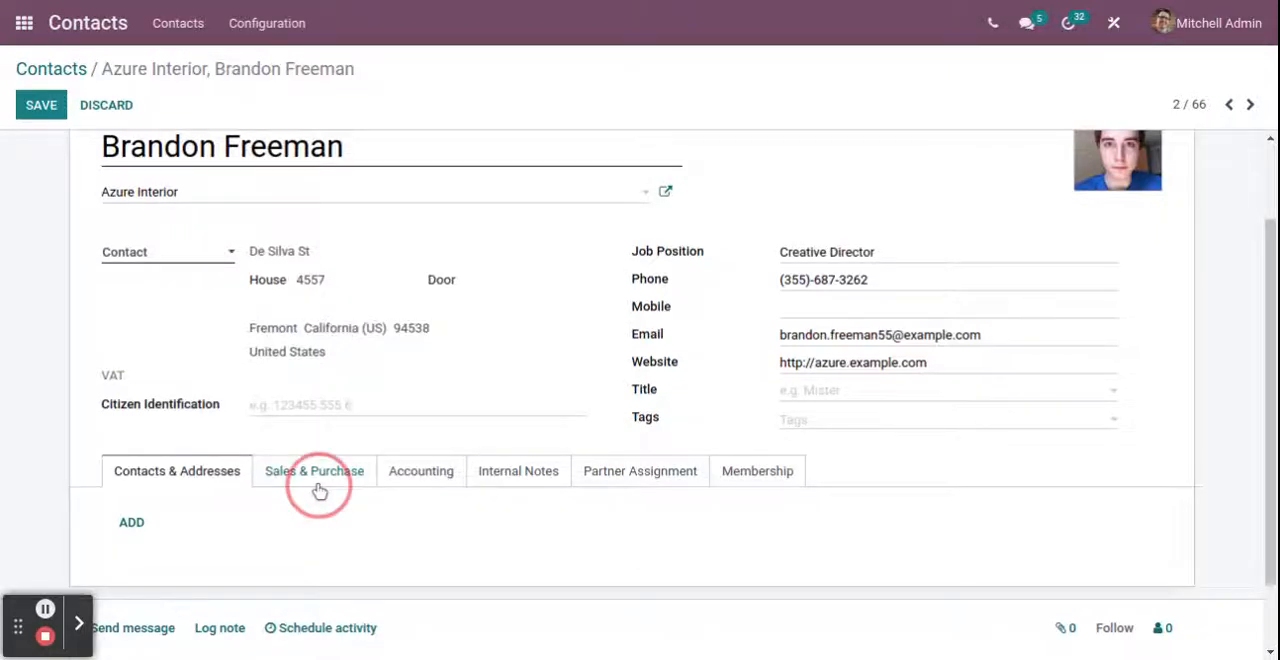
{"action": "scroll", "coordinate": [508, 534], "scroll_direction": "down", "scroll_amount": 2}
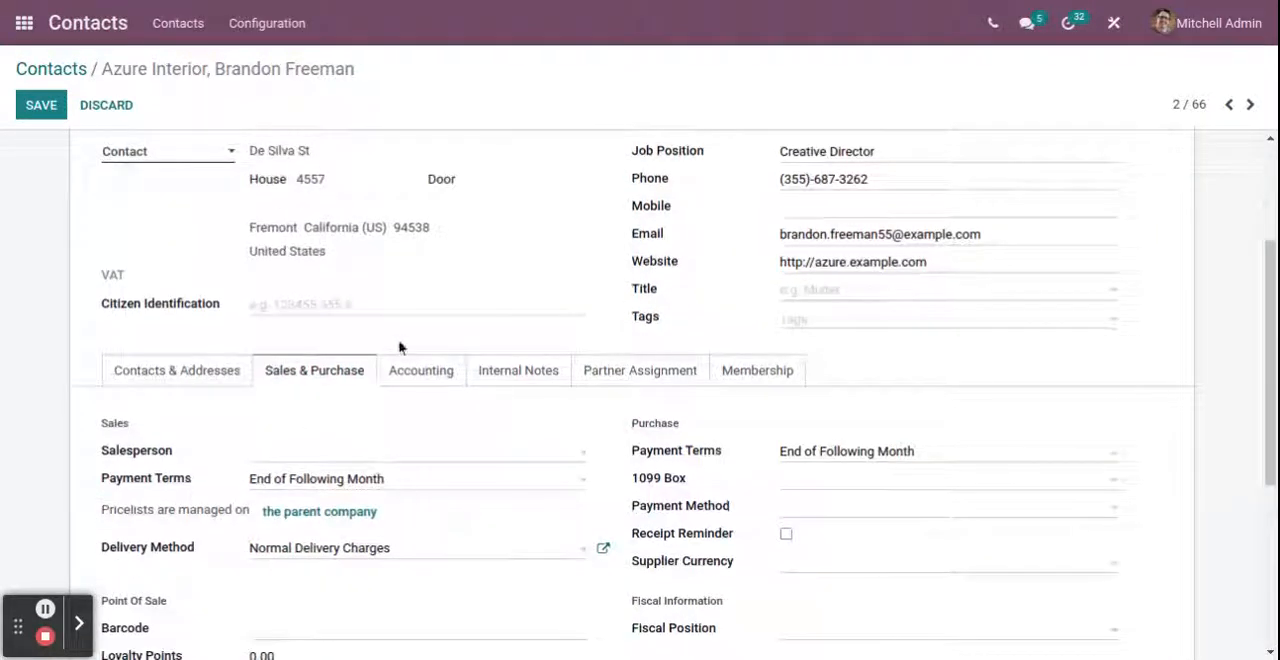
{"action": "scroll", "coordinate": [401, 393], "scroll_direction": "down", "scroll_amount": 1}
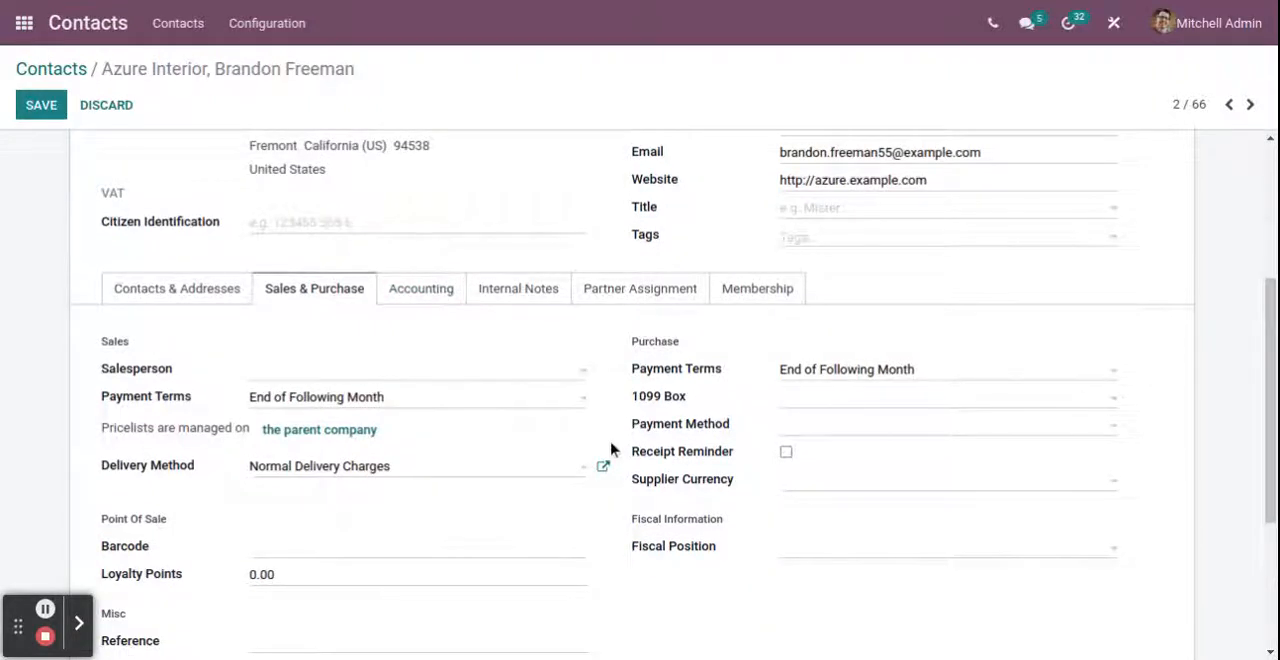
{"action": "scroll", "coordinate": [612, 451], "scroll_direction": "down", "scroll_amount": 1}
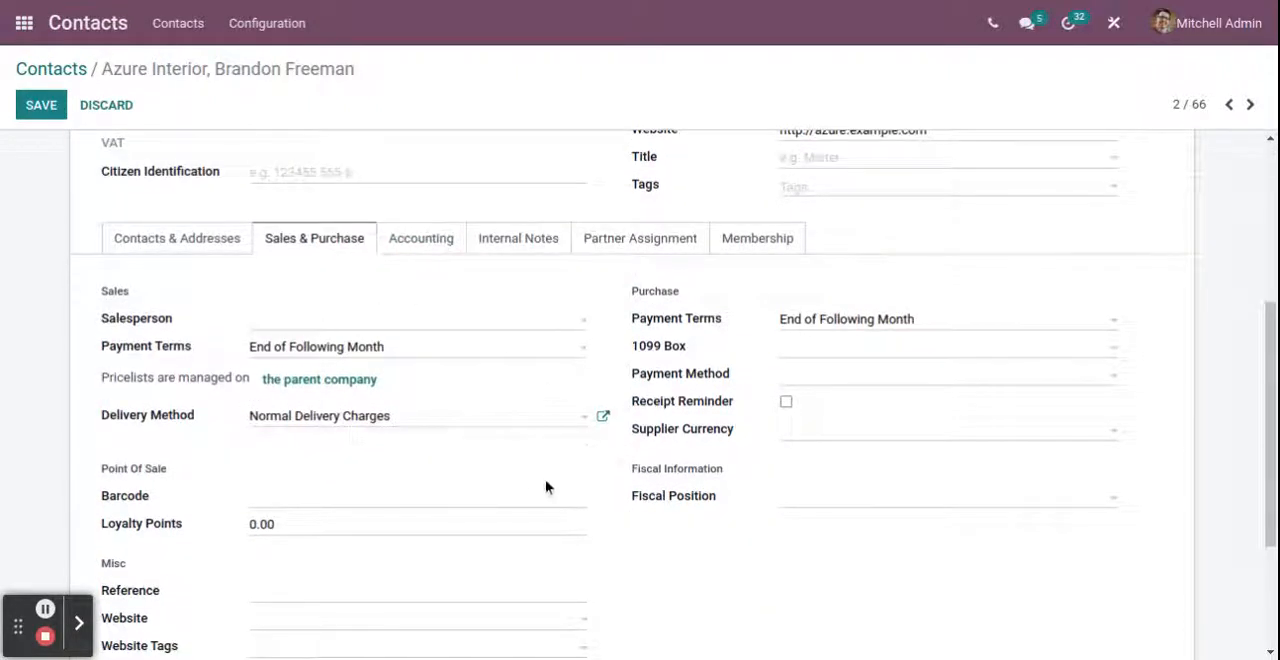
{"action": "scroll", "coordinate": [545, 487], "scroll_direction": "down", "scroll_amount": 2}
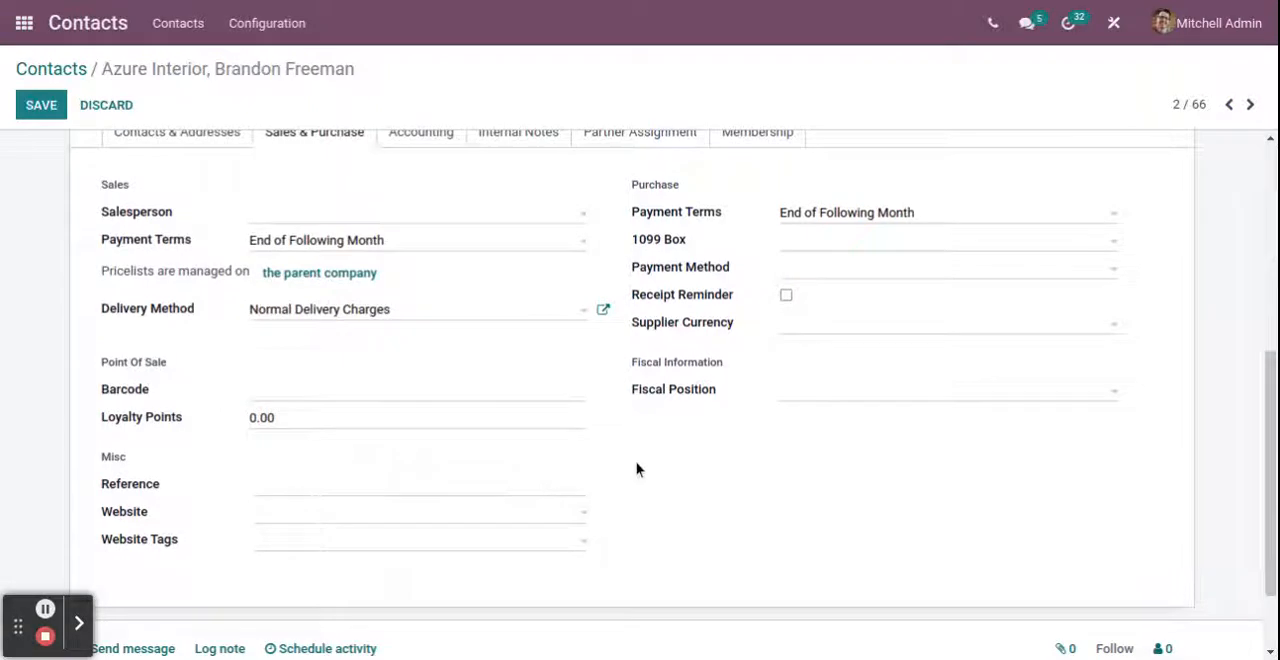
Review the contact's Accounting, Internal Notes, Partner Assignment and Membership sections, ending back at Contacts & Addresses
{"action": "scroll", "coordinate": [640, 465], "scroll_direction": "up", "scroll_amount": 2}
{"action": "left_click", "coordinate": [425, 255]}
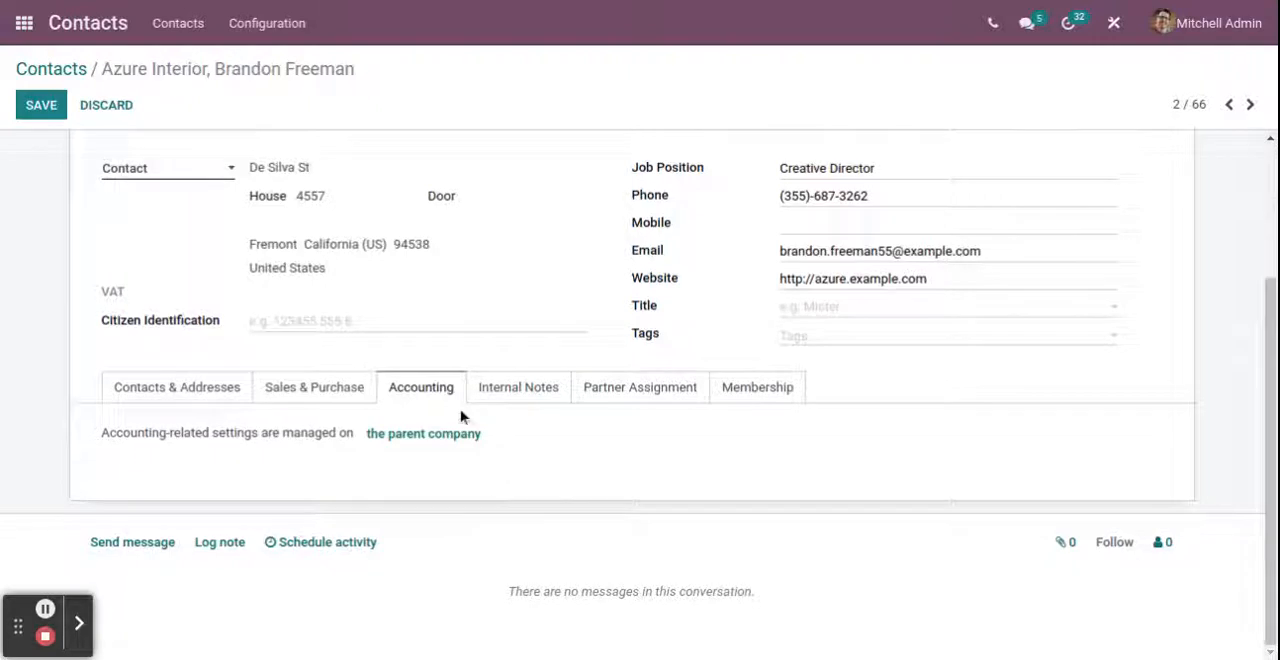
{"action": "left_click", "coordinate": [538, 387]}
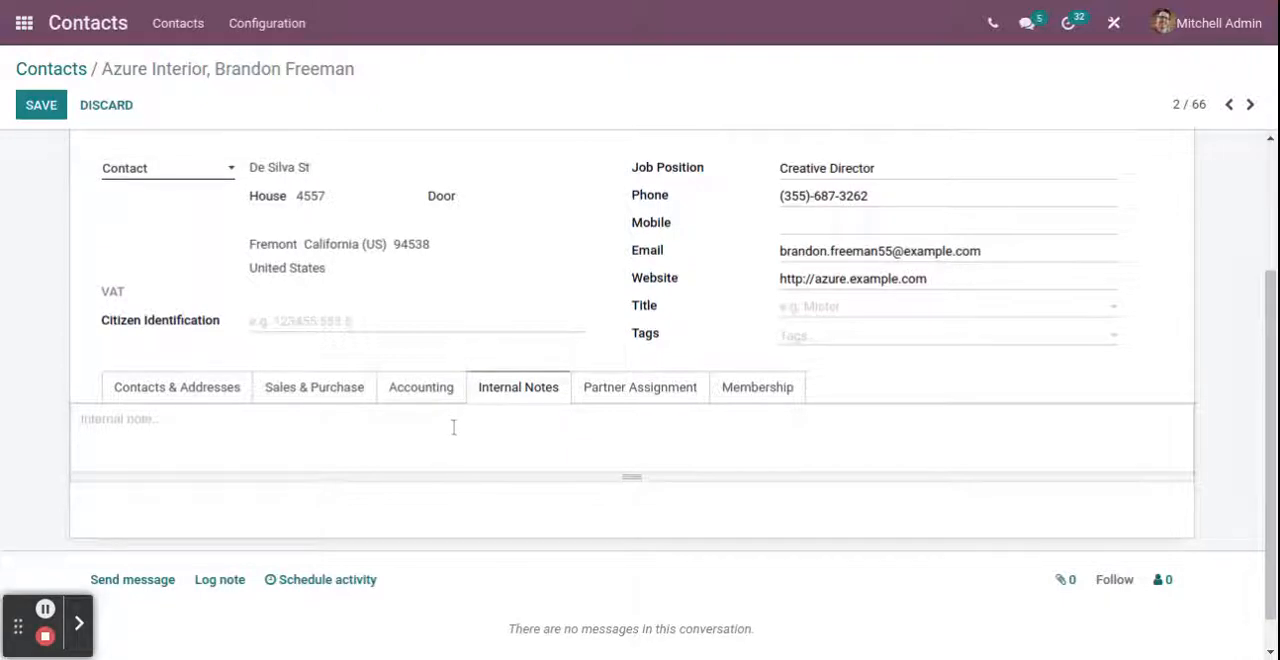
{"action": "left_click", "coordinate": [667, 403]}
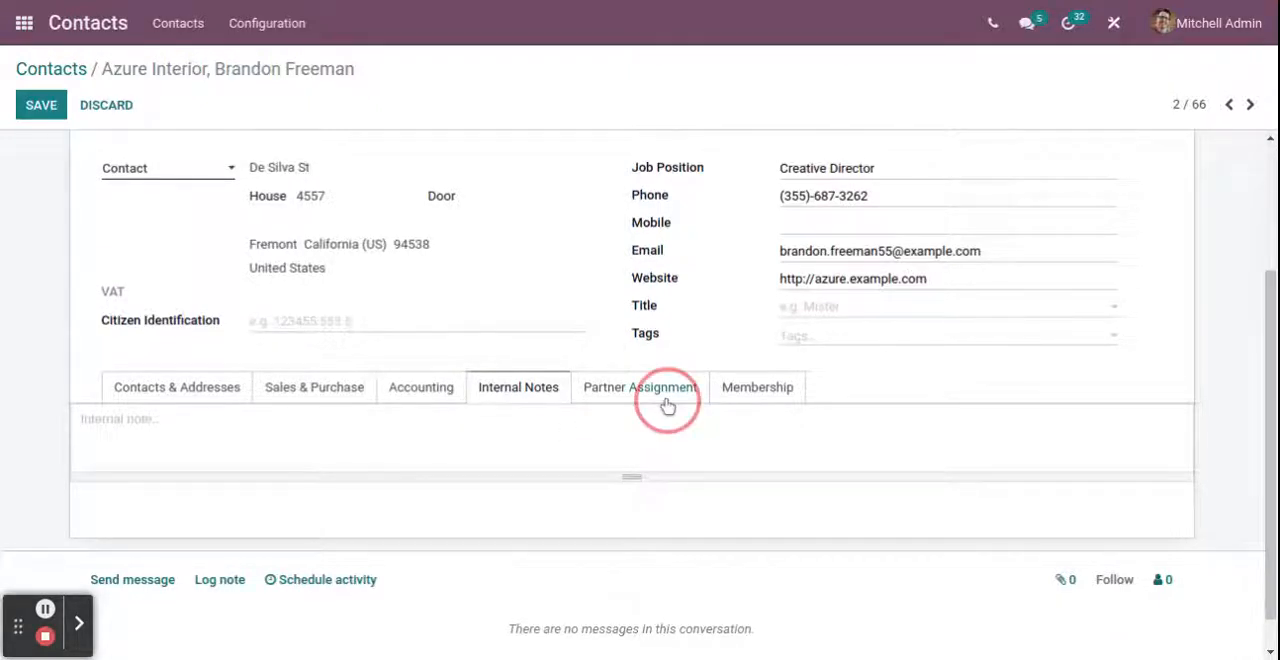
{"action": "left_click", "coordinate": [765, 390]}
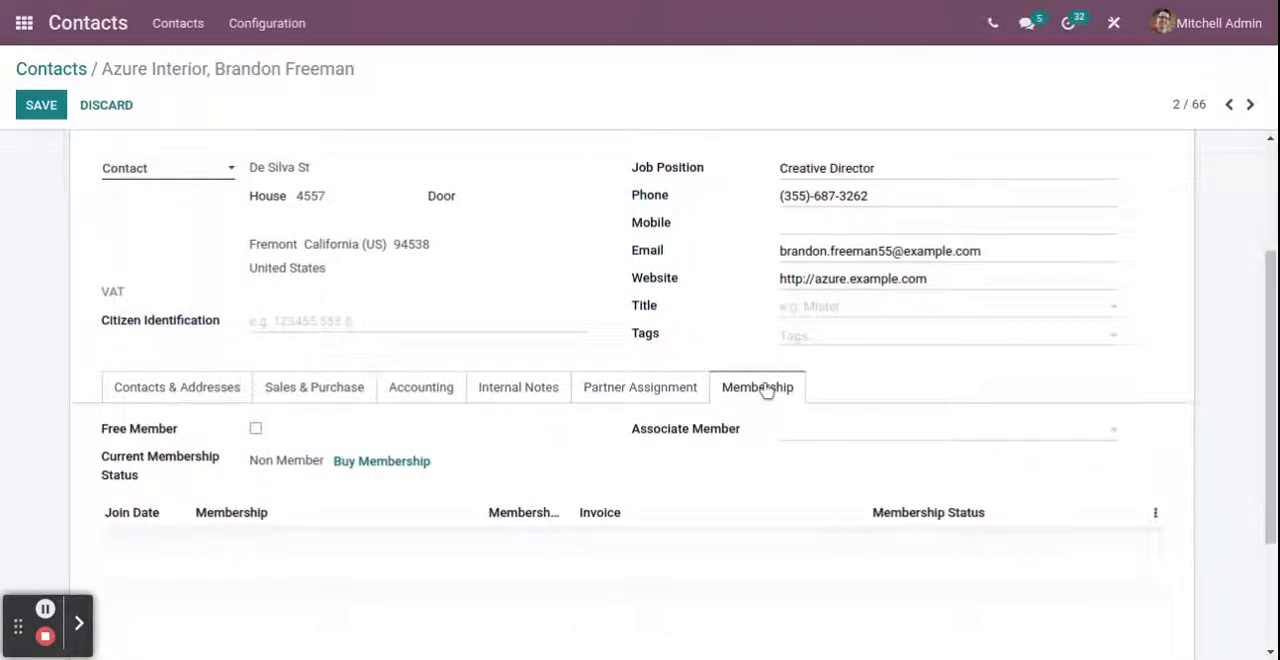
{"action": "scroll", "coordinate": [694, 486], "scroll_direction": "down", "scroll_amount": 2}
{"action": "scroll", "coordinate": [694, 486], "scroll_direction": "up", "scroll_amount": 1}
{"action": "left_click", "coordinate": [200, 314]}
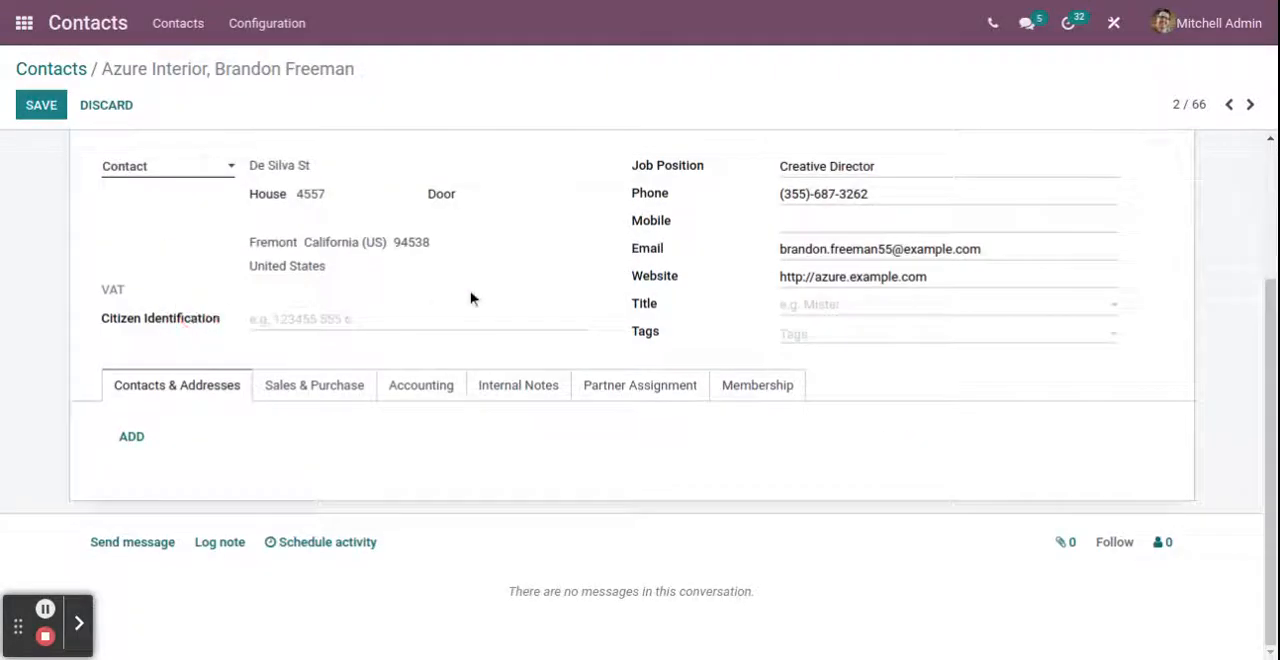
View the contact's additional related-record shortcuts, such as invoices and partner ledger, and save the contact
{"action": "scroll", "coordinate": [700, 277], "scroll_direction": "up", "scroll_amount": 3}
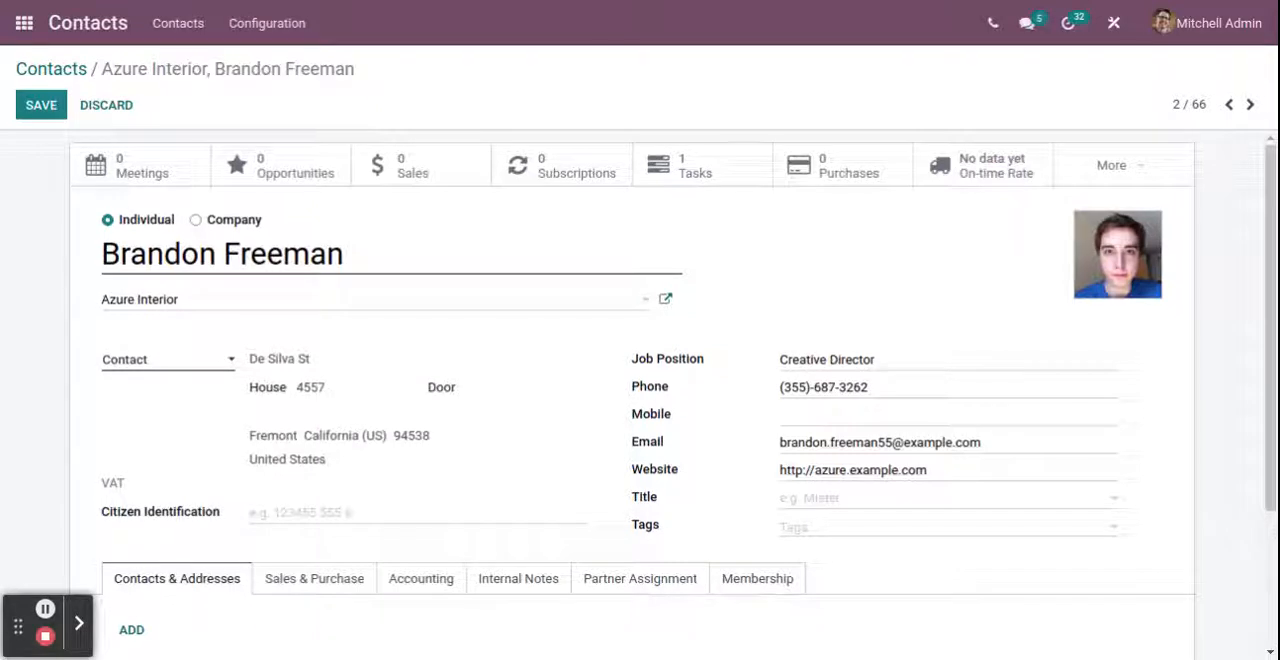
{"action": "left_click", "coordinate": [1111, 172]}
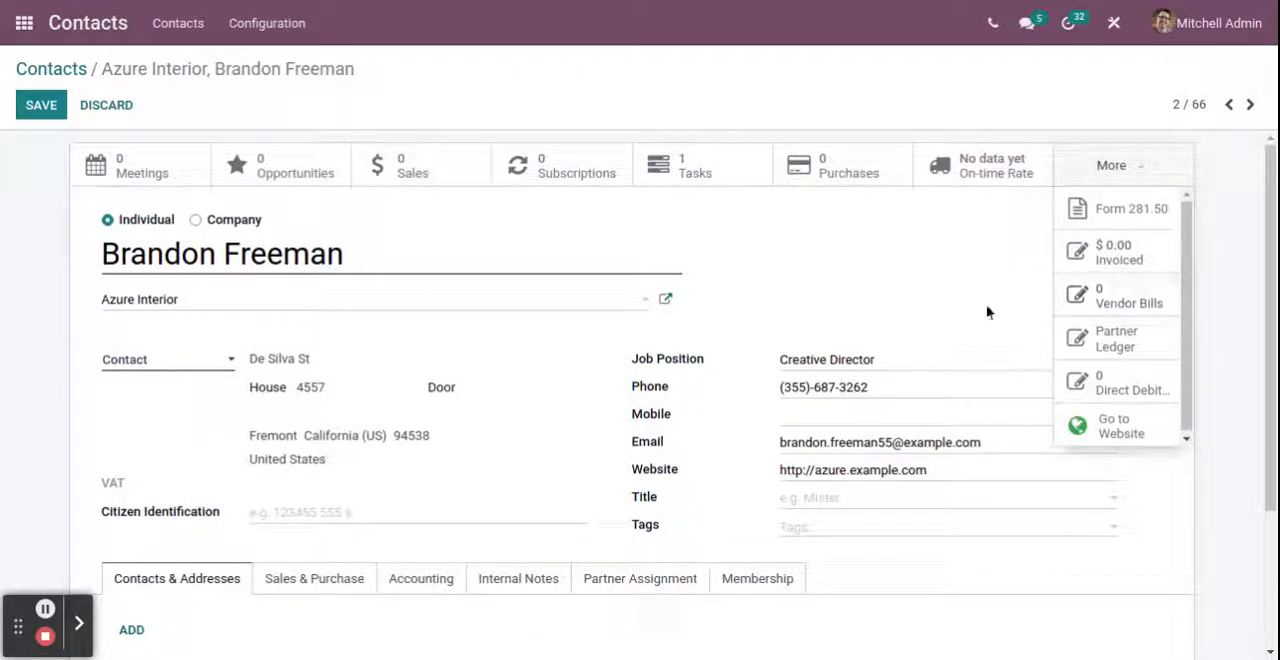
{"action": "left_click", "coordinate": [874, 236]}
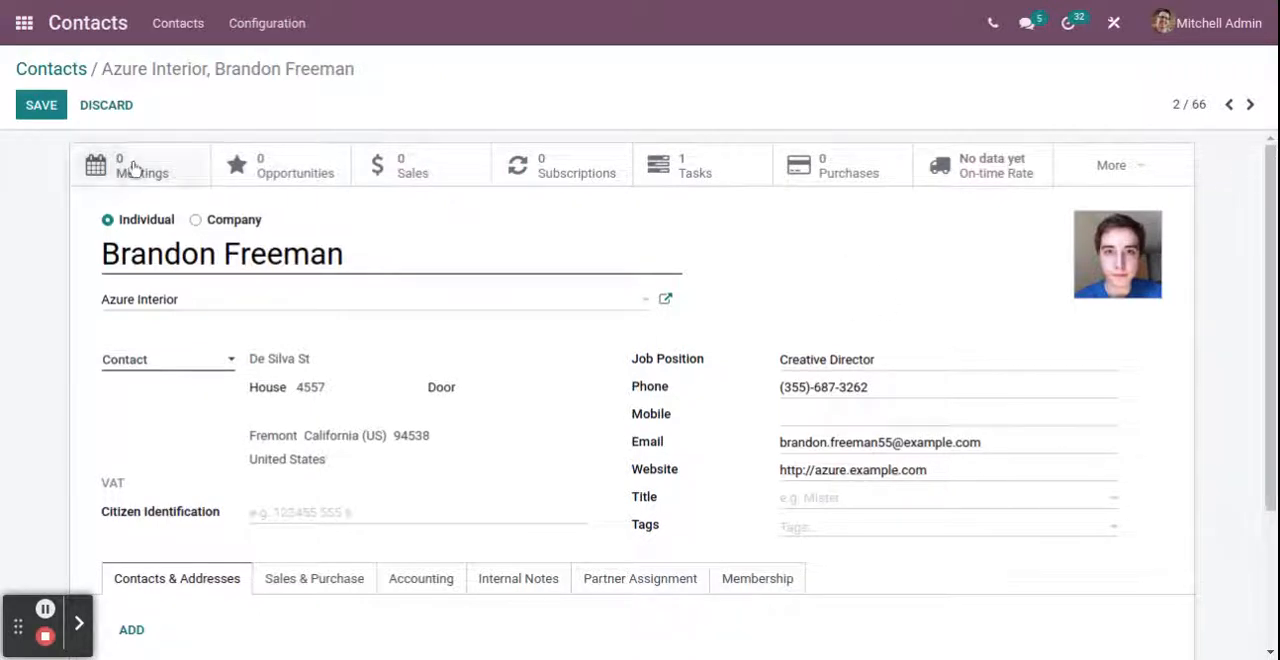
{"action": "left_click", "coordinate": [41, 104]}
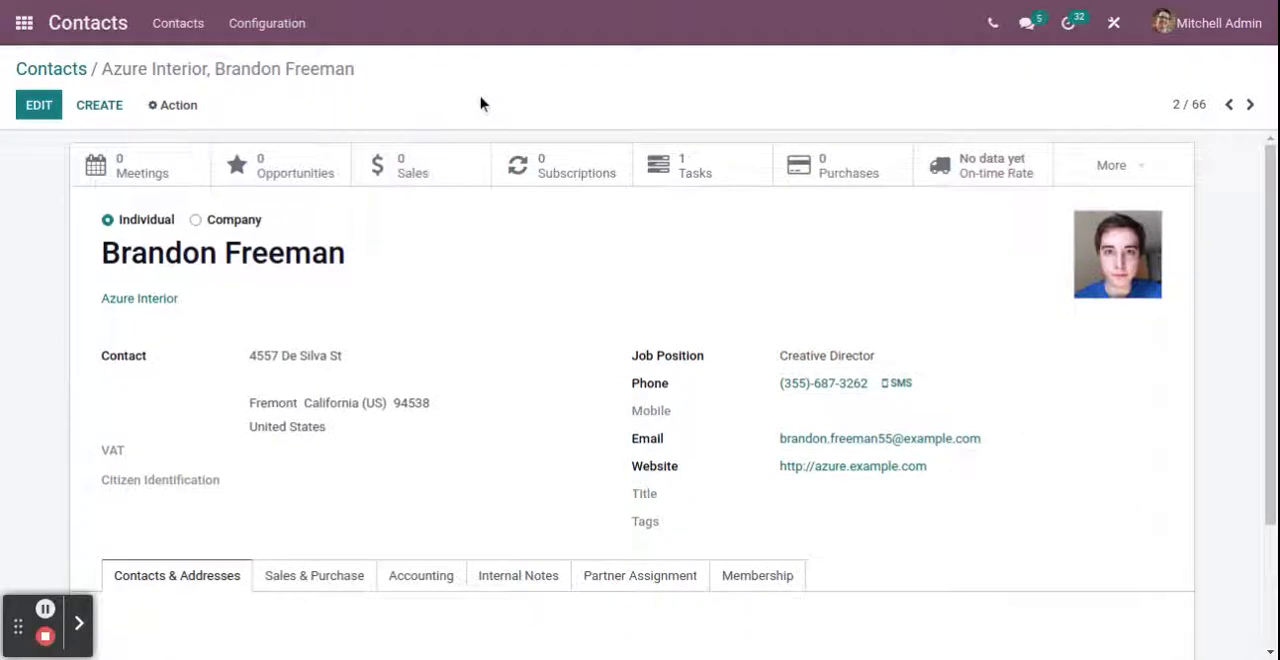
View the BE Company CoA contact record from the contact list and return to the list
{"action": "left_click", "coordinate": [92, 70]}
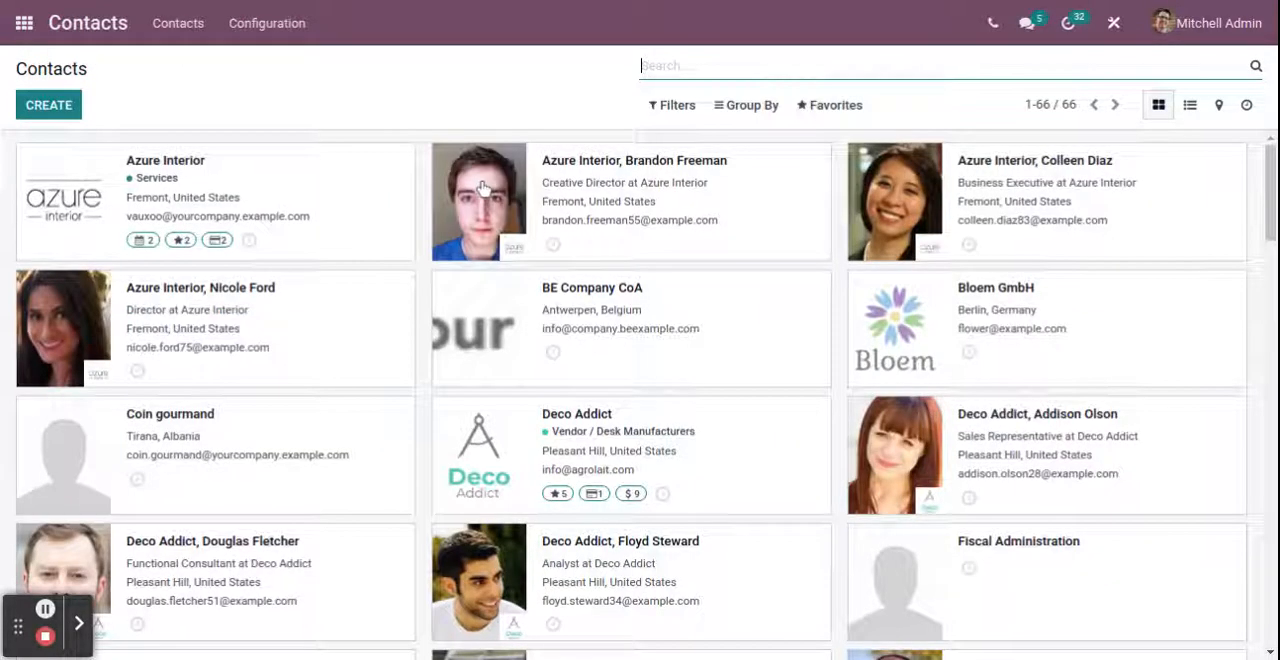
{"action": "left_click", "coordinate": [718, 318]}
{"action": "scroll", "coordinate": [548, 442], "scroll_direction": "down", "scroll_amount": 2}
{"action": "scroll", "coordinate": [548, 442], "scroll_direction": "up", "scroll_amount": 2}
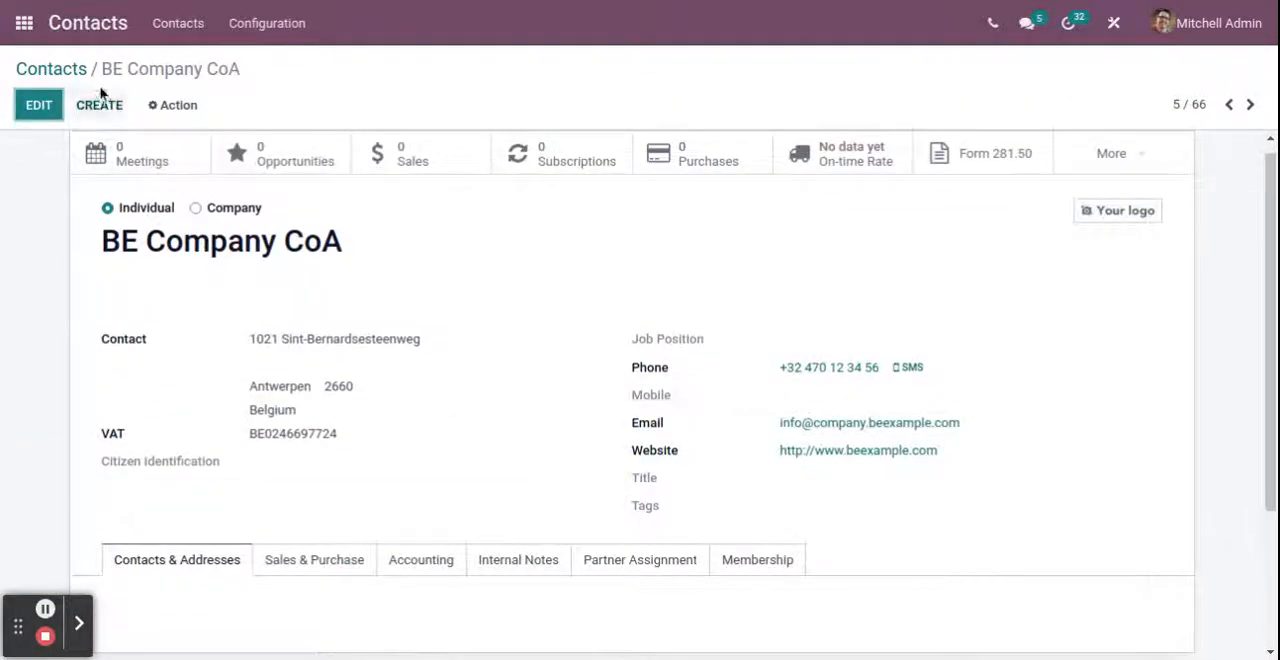
{"action": "left_click", "coordinate": [55, 68]}
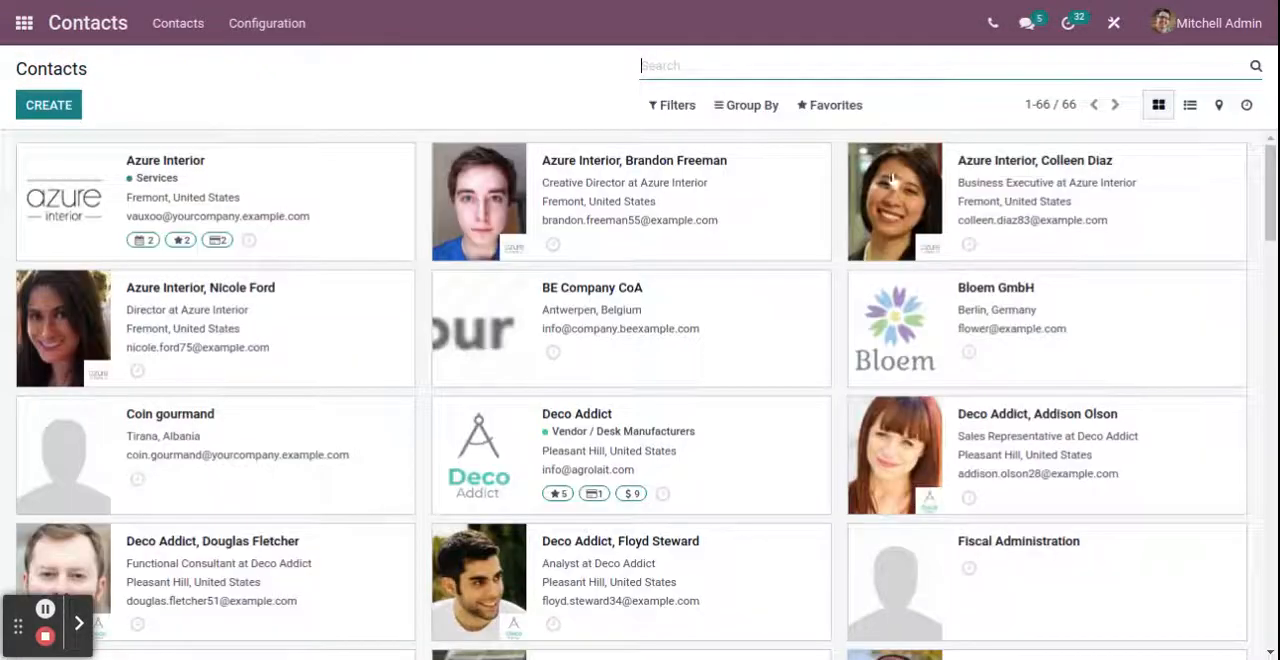
Group the contact list by Company and browse the resulting company columns
{"action": "left_click", "coordinate": [752, 104]}
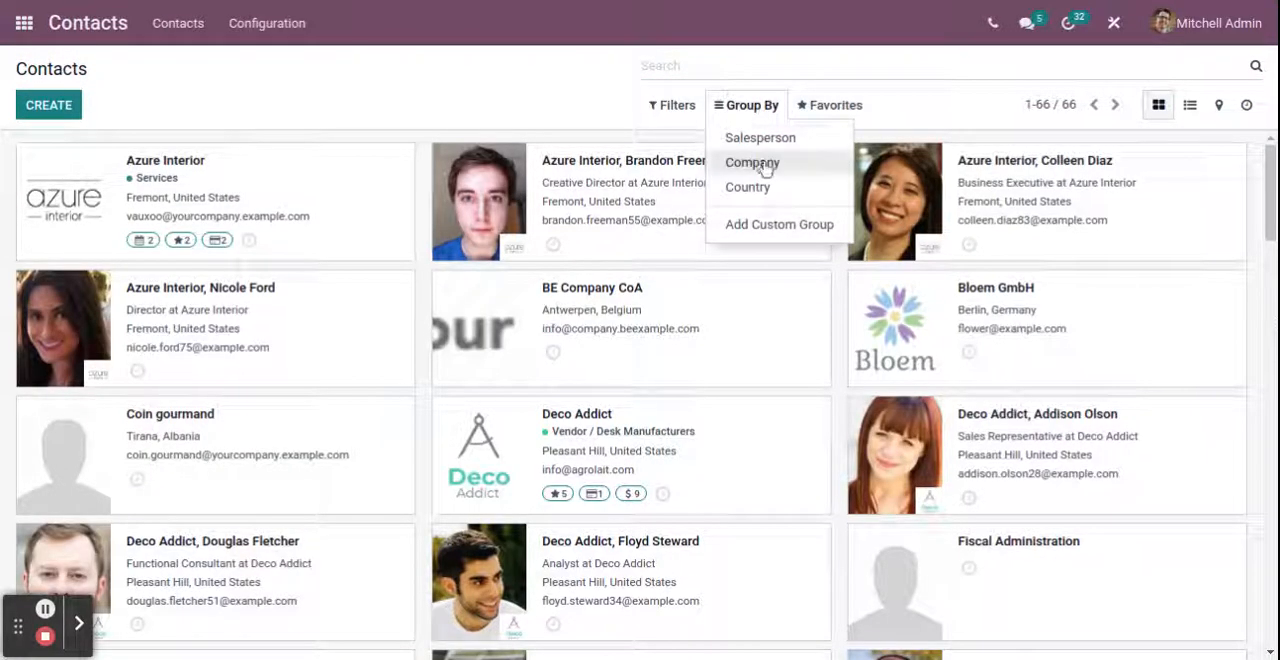
{"action": "left_click", "coordinate": [765, 168]}
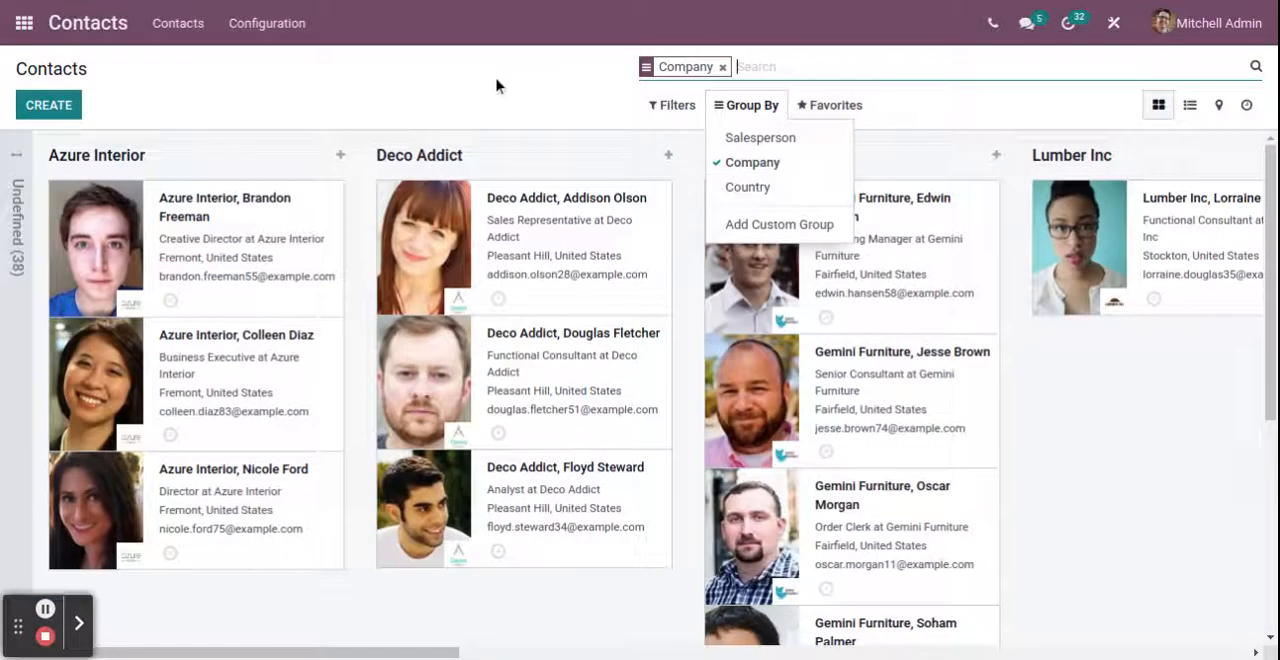
{"action": "left_click", "coordinate": [497, 86]}
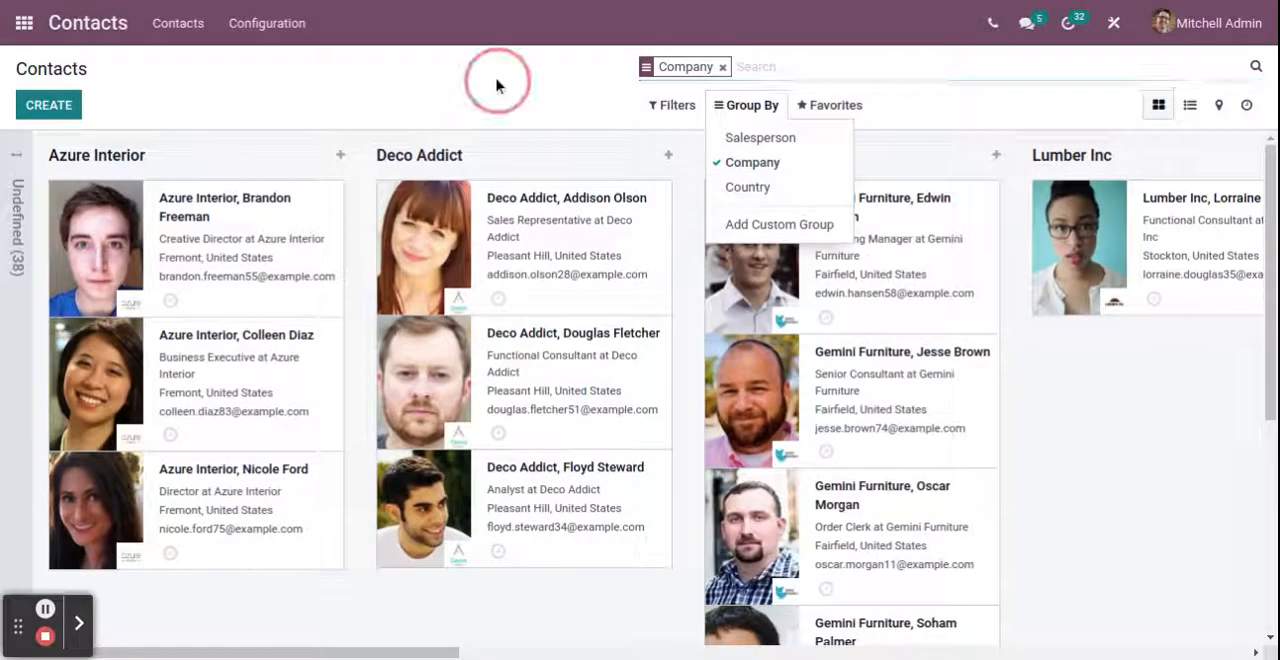
{"action": "scroll", "coordinate": [371, 400], "scroll_direction": "down", "scroll_amount": 4}
{"action": "scroll", "coordinate": [371, 400], "scroll_direction": "up", "scroll_amount": 4}
{"action": "scroll", "coordinate": [371, 400], "scroll_direction": "right", "scroll_amount": 1}
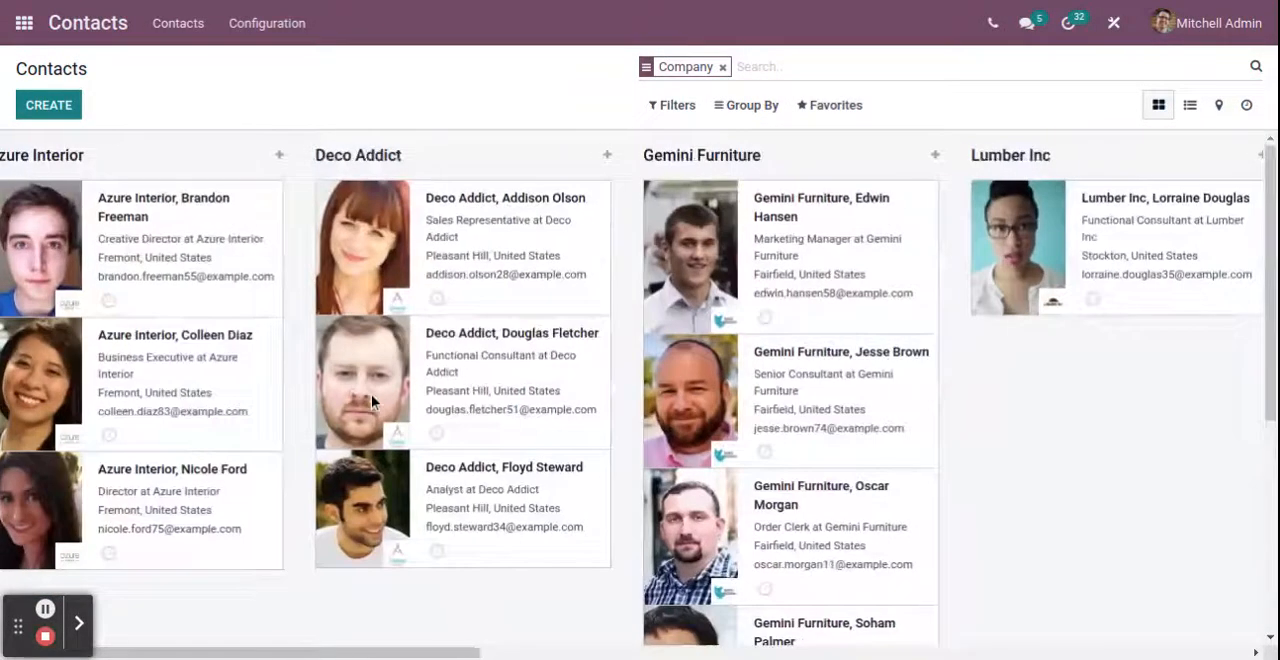
Filter the contact list to Companies and remove the Company grouping
{"action": "scroll", "coordinate": [371, 394], "scroll_direction": "right", "scroll_amount": 5}
{"action": "scroll", "coordinate": [371, 394], "scroll_direction": "left", "scroll_amount": 6}
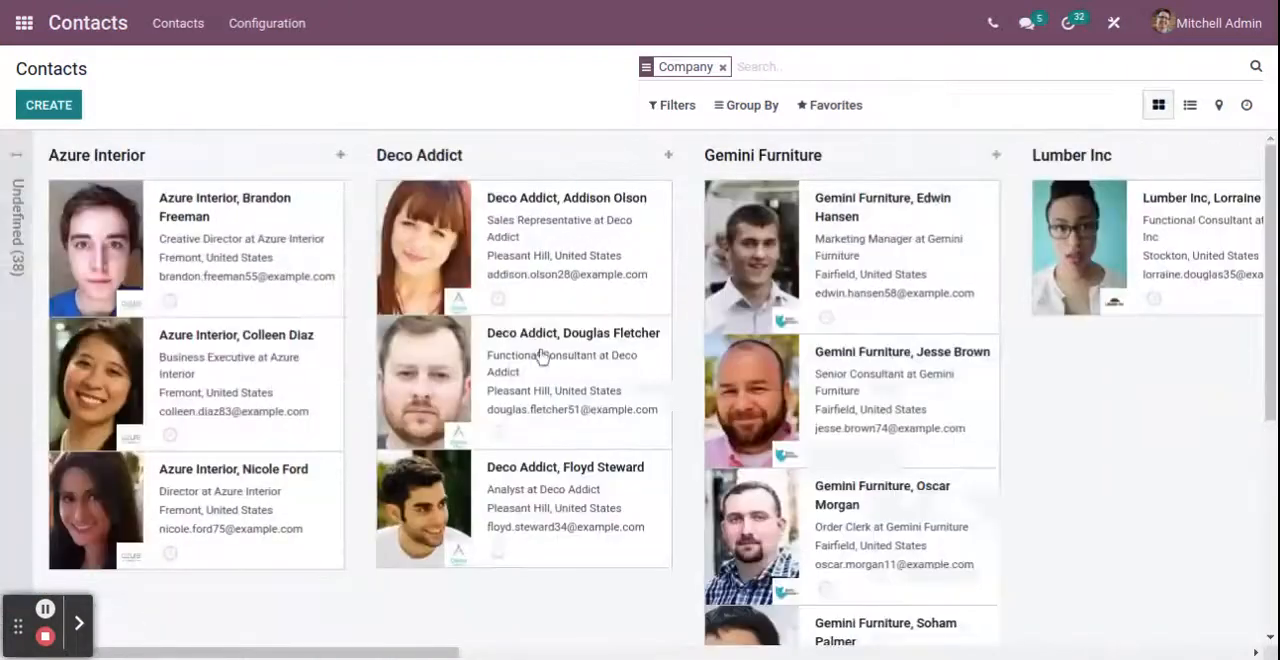
{"action": "left_click", "coordinate": [670, 105]}
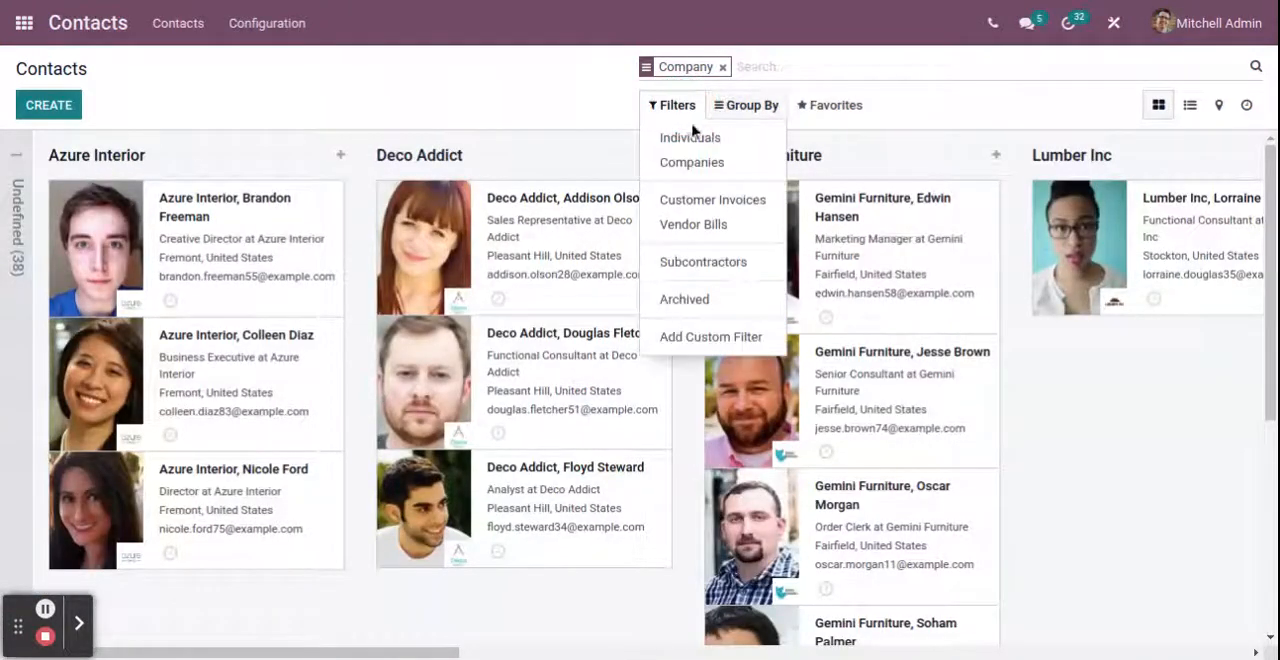
{"action": "left_click", "coordinate": [700, 162]}
{"action": "left_click", "coordinate": [768, 110]}
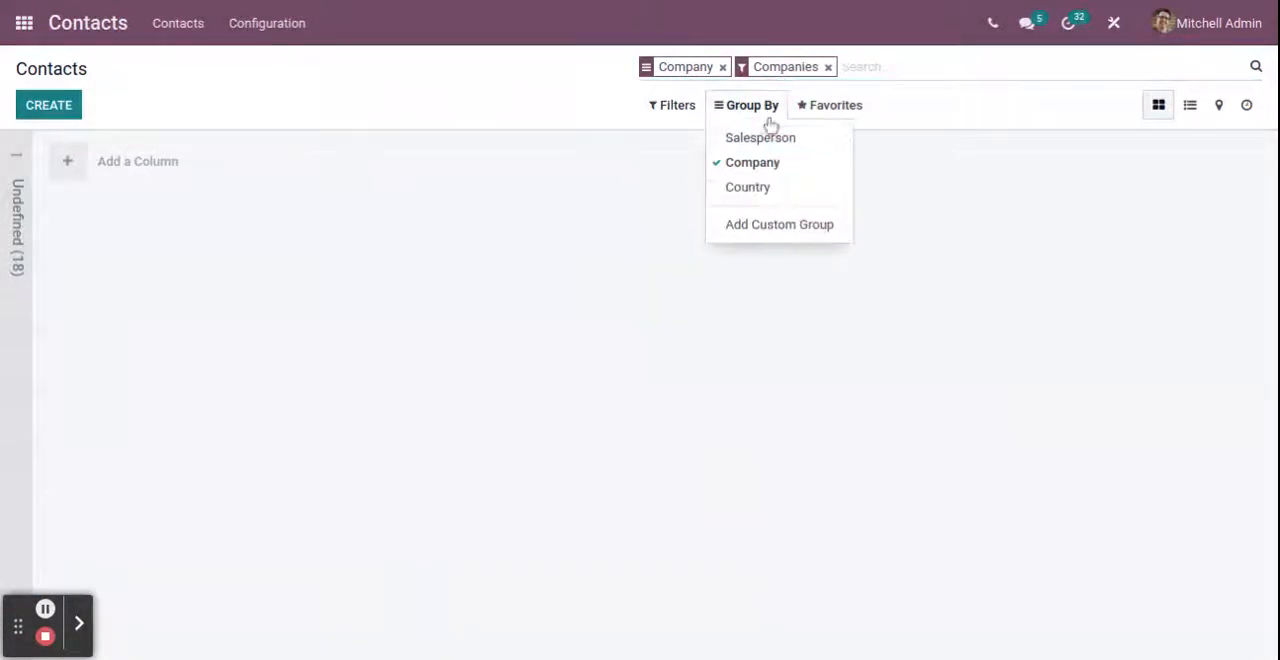
{"action": "left_click", "coordinate": [763, 162]}
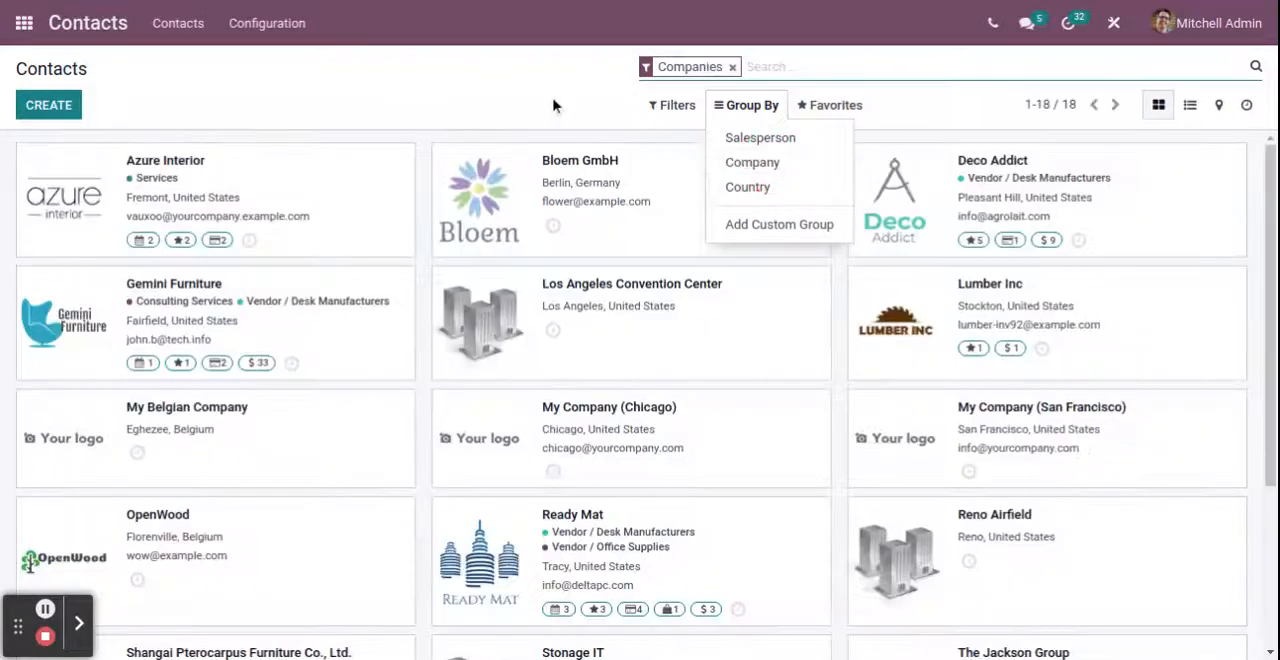
{"action": "left_click", "coordinate": [457, 86]}
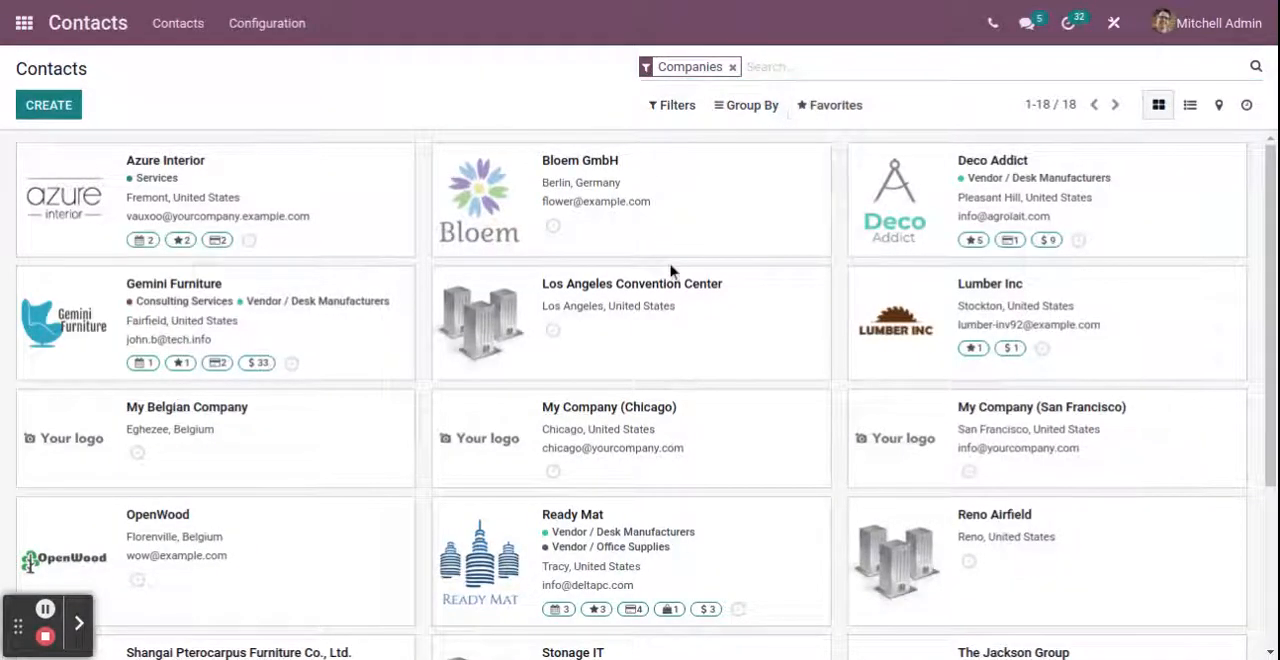
Open the Azure Interior company record for editing and review its name, address details and linked contacts
{"action": "left_click", "coordinate": [308, 207]}
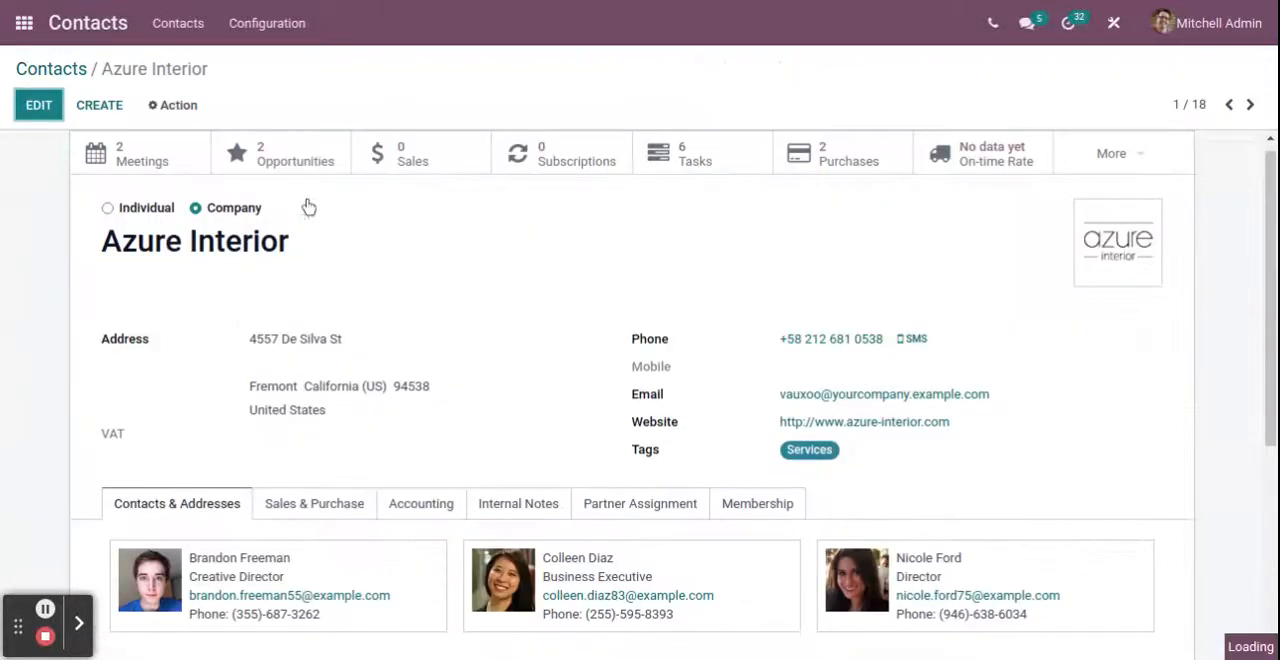
{"action": "left_click", "coordinate": [45, 106]}
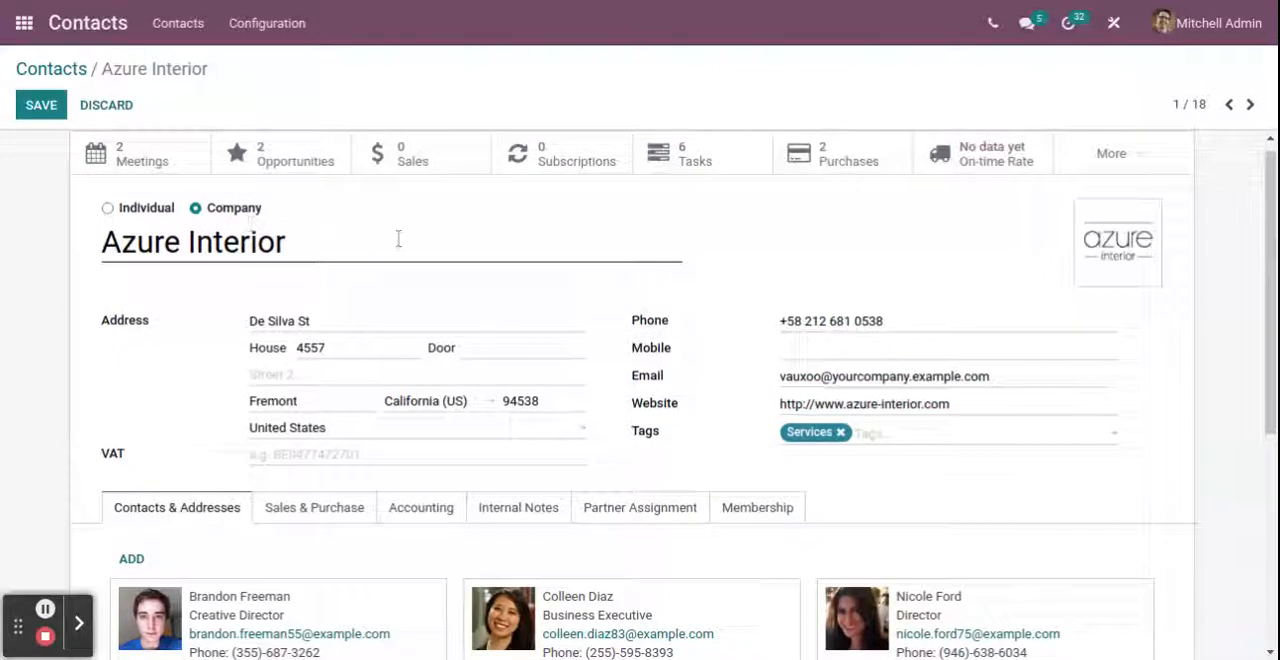
{"action": "left_click_drag", "start_coordinate": [330, 245], "coordinate": [86, 246]}
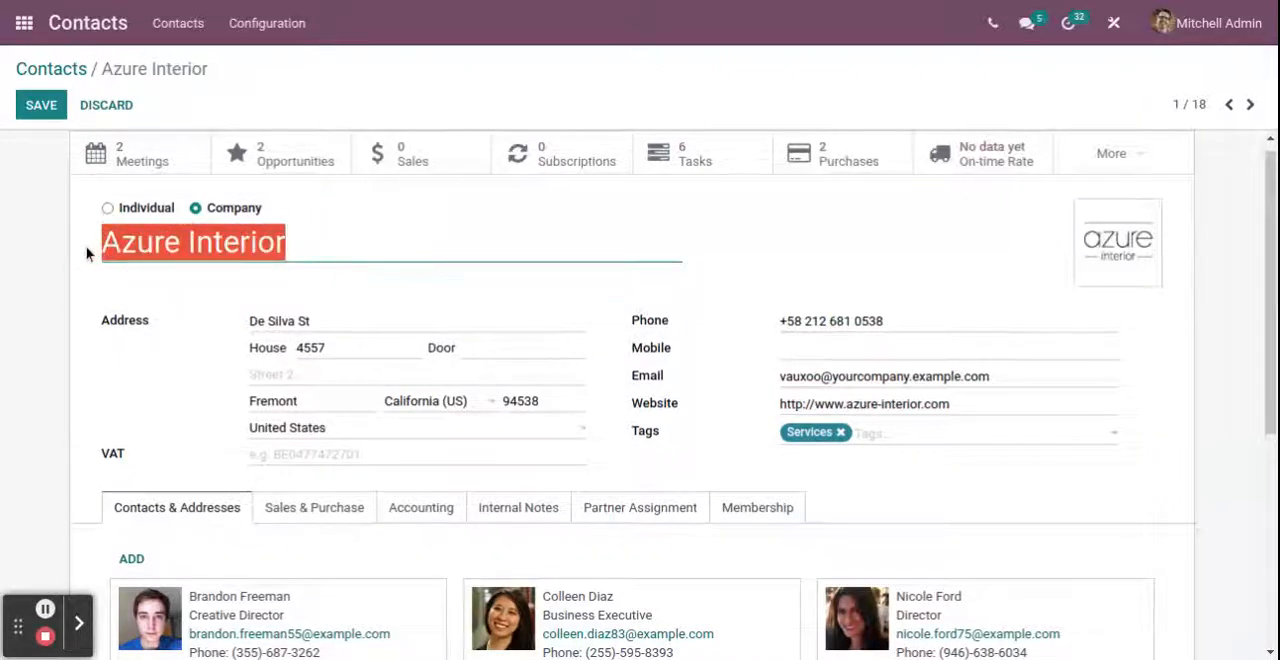
{"action": "left_click", "coordinate": [146, 447]}
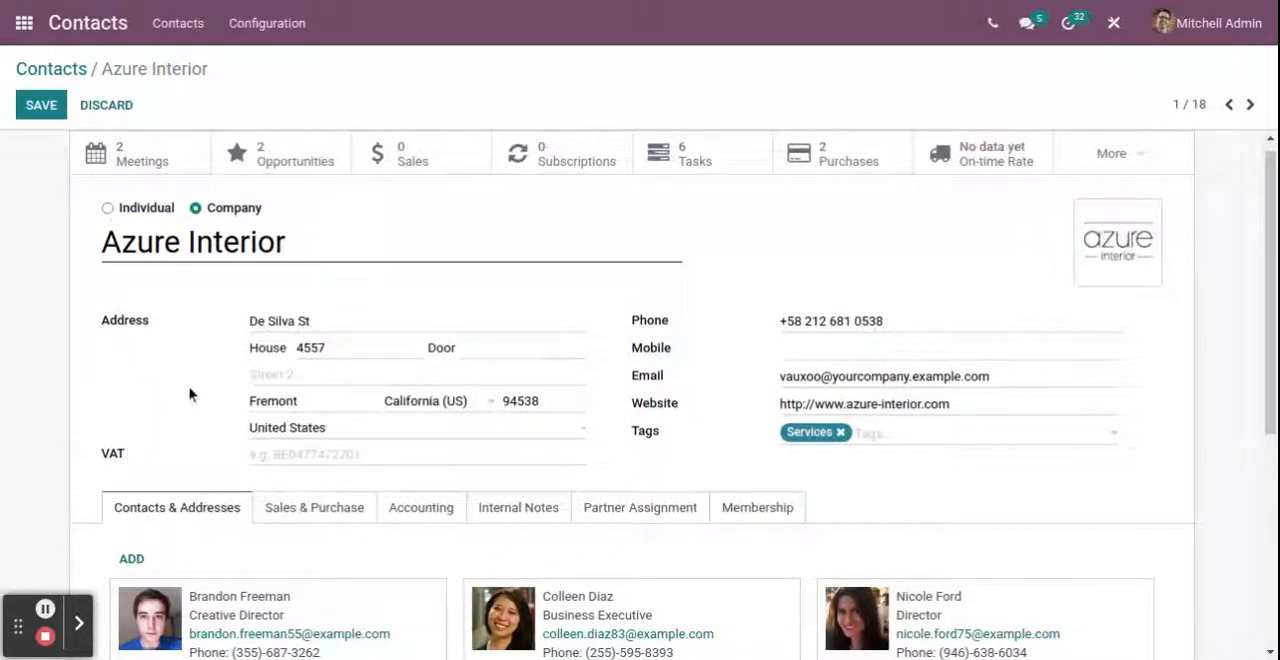
{"action": "scroll", "coordinate": [186, 388], "scroll_direction": "down", "scroll_amount": 1}
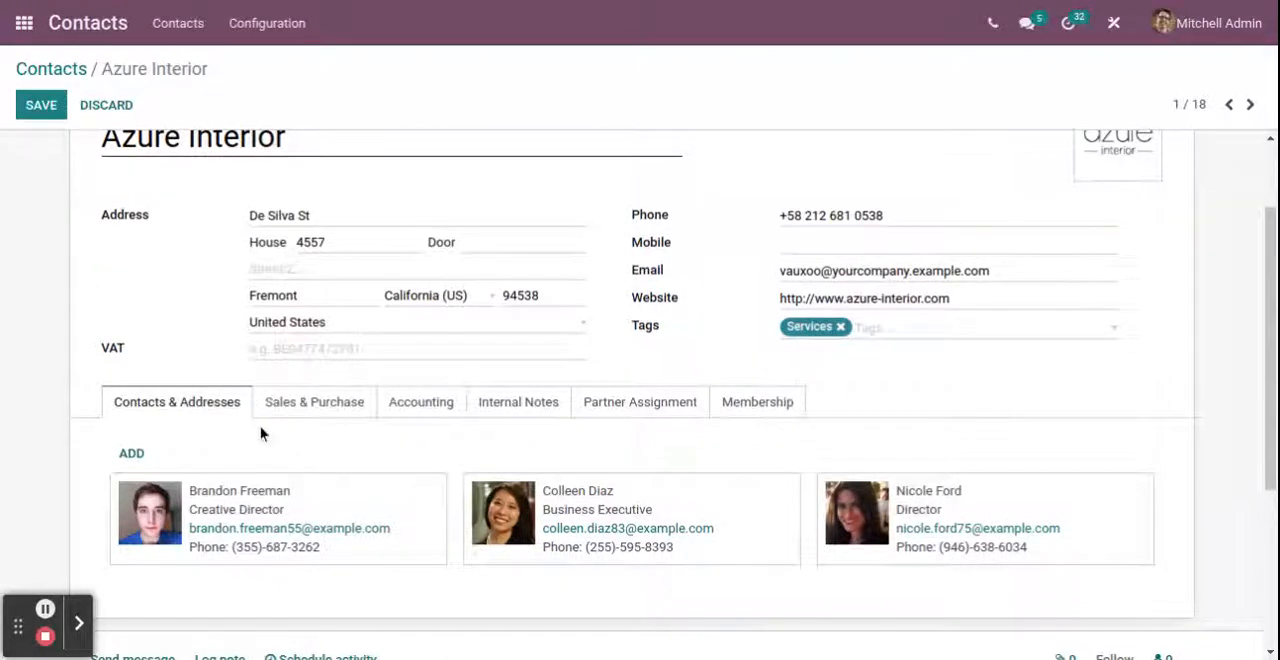
{"action": "scroll", "coordinate": [260, 428], "scroll_direction": "down", "scroll_amount": 1}
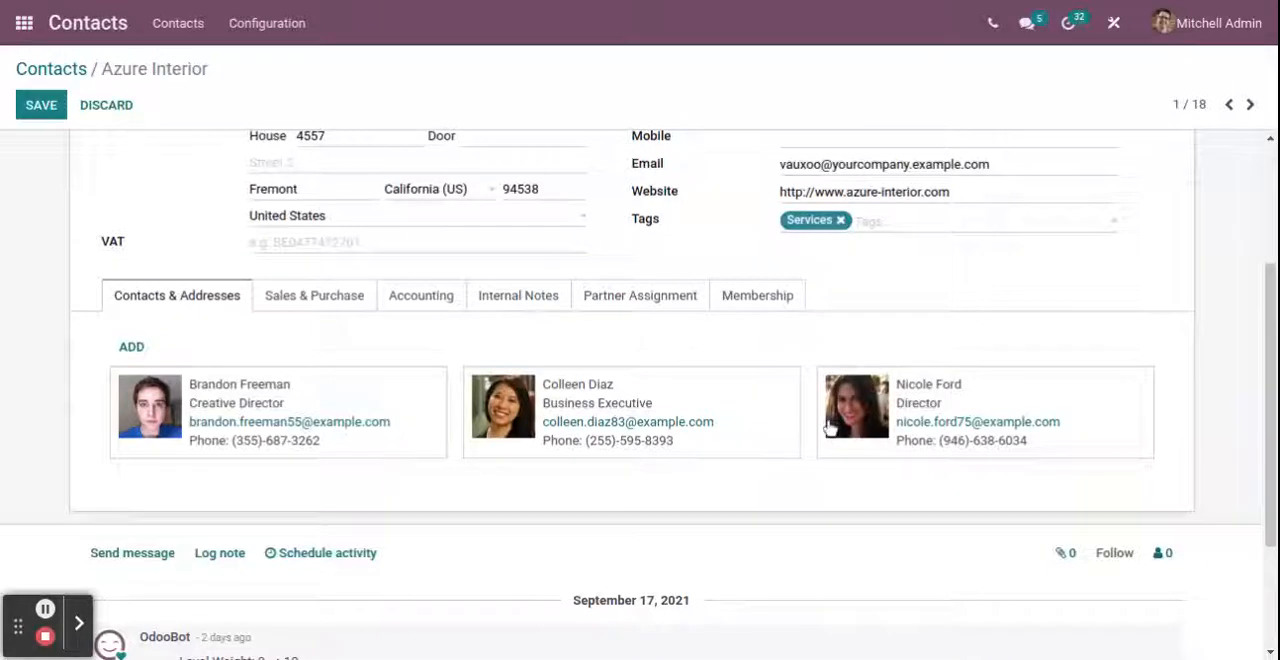
{"action": "scroll", "coordinate": [577, 480], "scroll_direction": "up", "scroll_amount": 4}
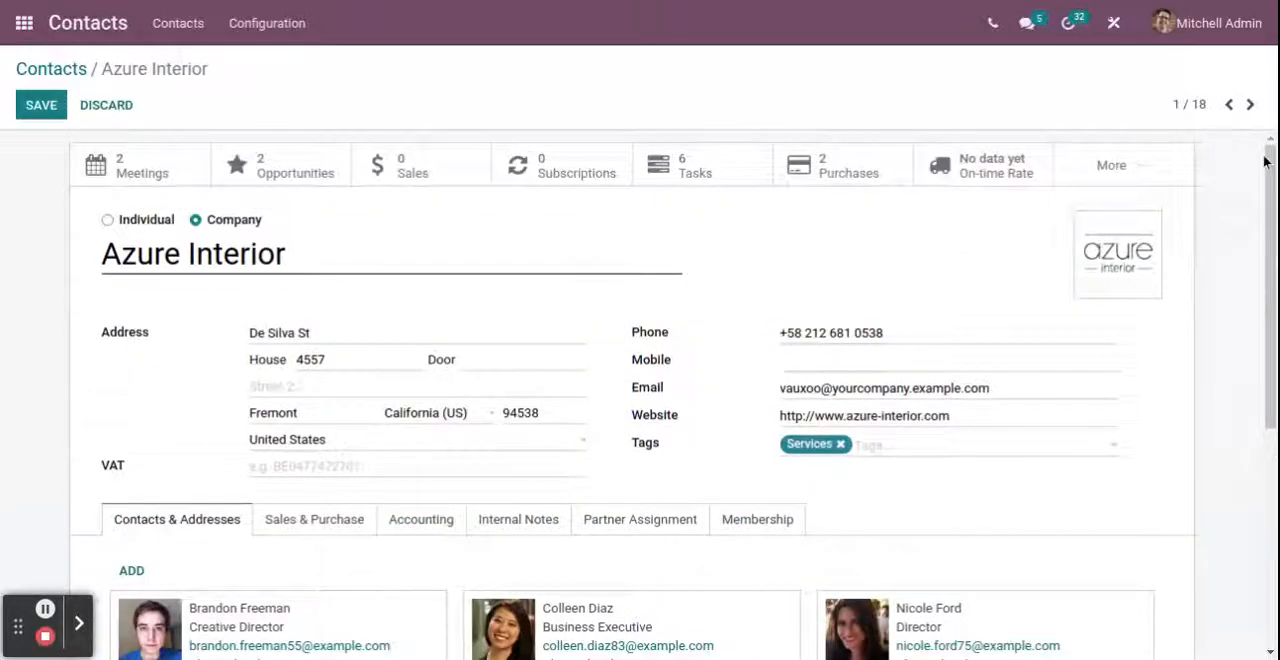
Review Azure Interior's message log, show its attachments area, and save the record
{"action": "scroll", "coordinate": [1035, 362], "scroll_direction": "down", "scroll_amount": 5}
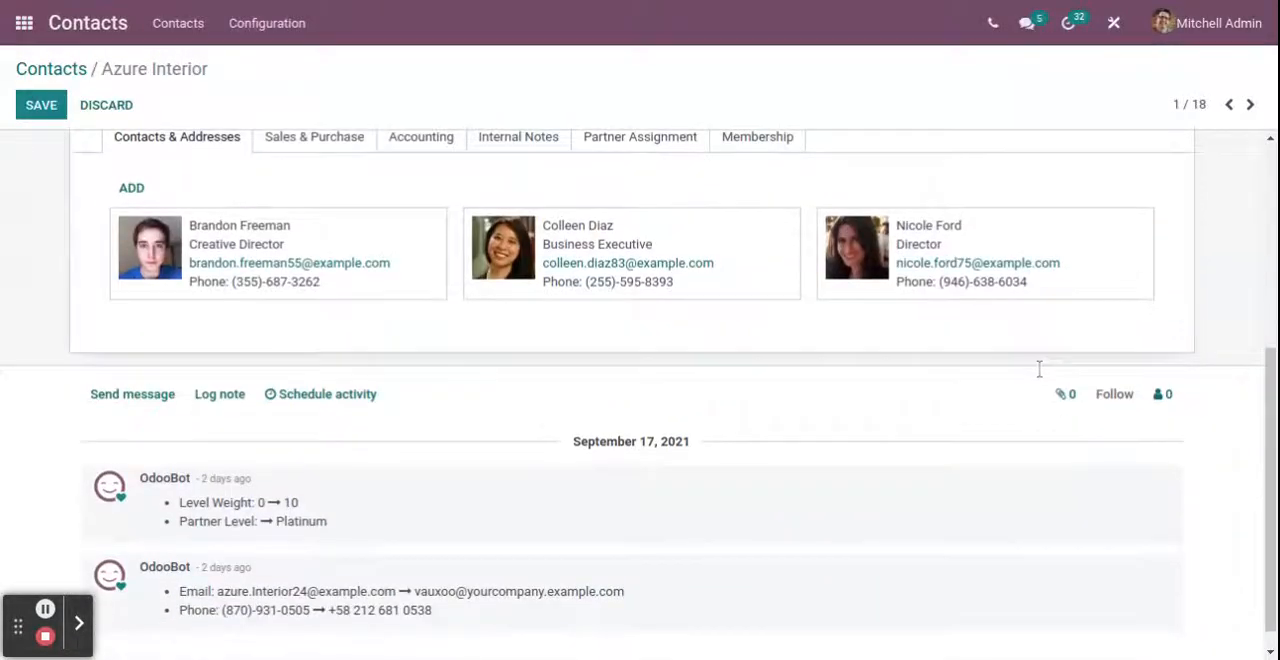
{"action": "left_click_drag", "start_coordinate": [1262, 472], "coordinate": [1071, 482]}
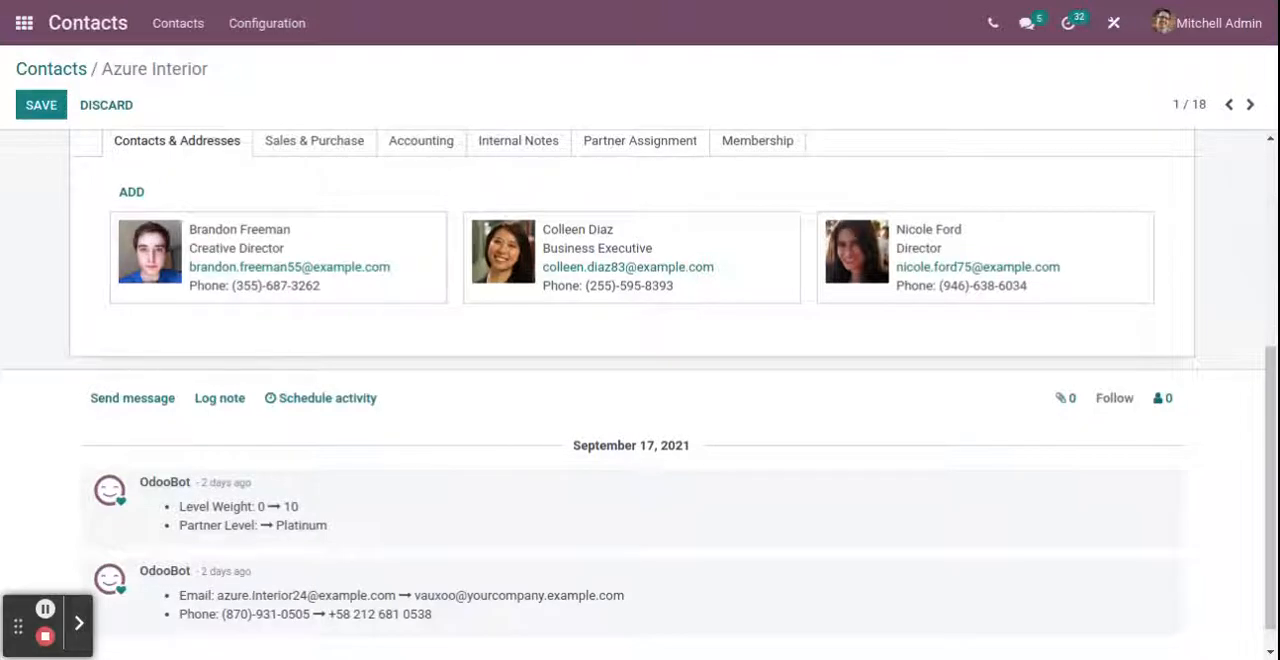
{"action": "left_click", "coordinate": [219, 398]}
{"action": "left_click", "coordinate": [1065, 405]}
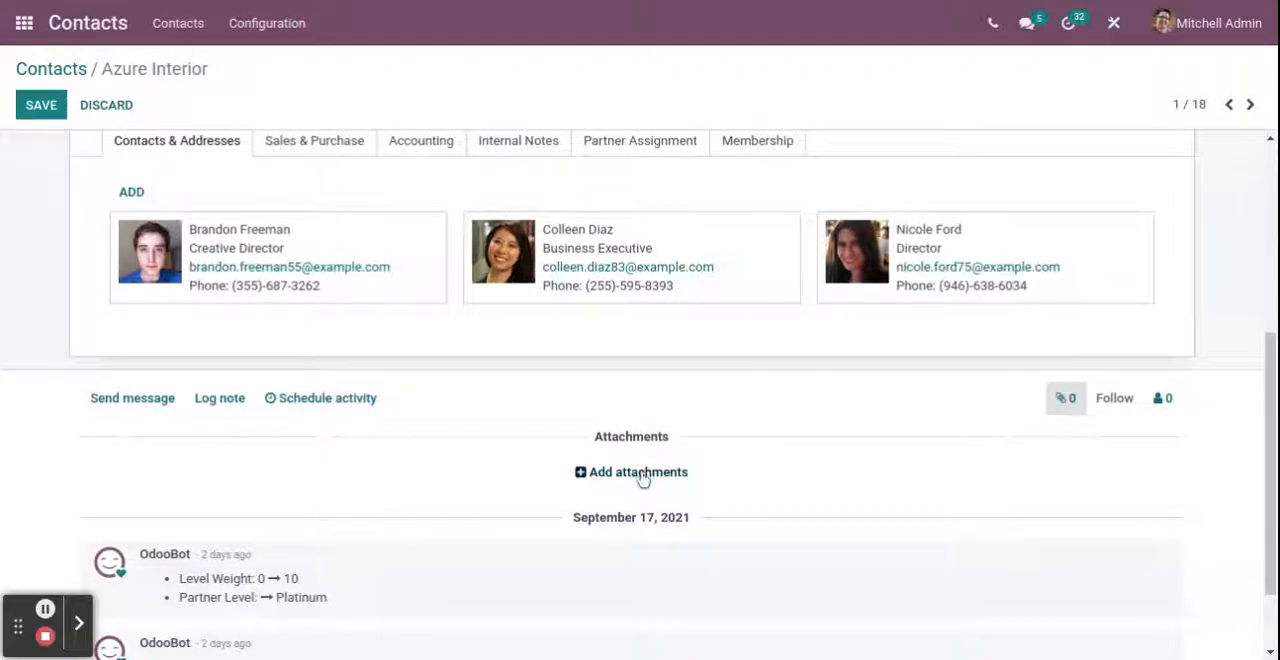
{"action": "scroll", "coordinate": [830, 456], "scroll_direction": "up", "scroll_amount": 4}
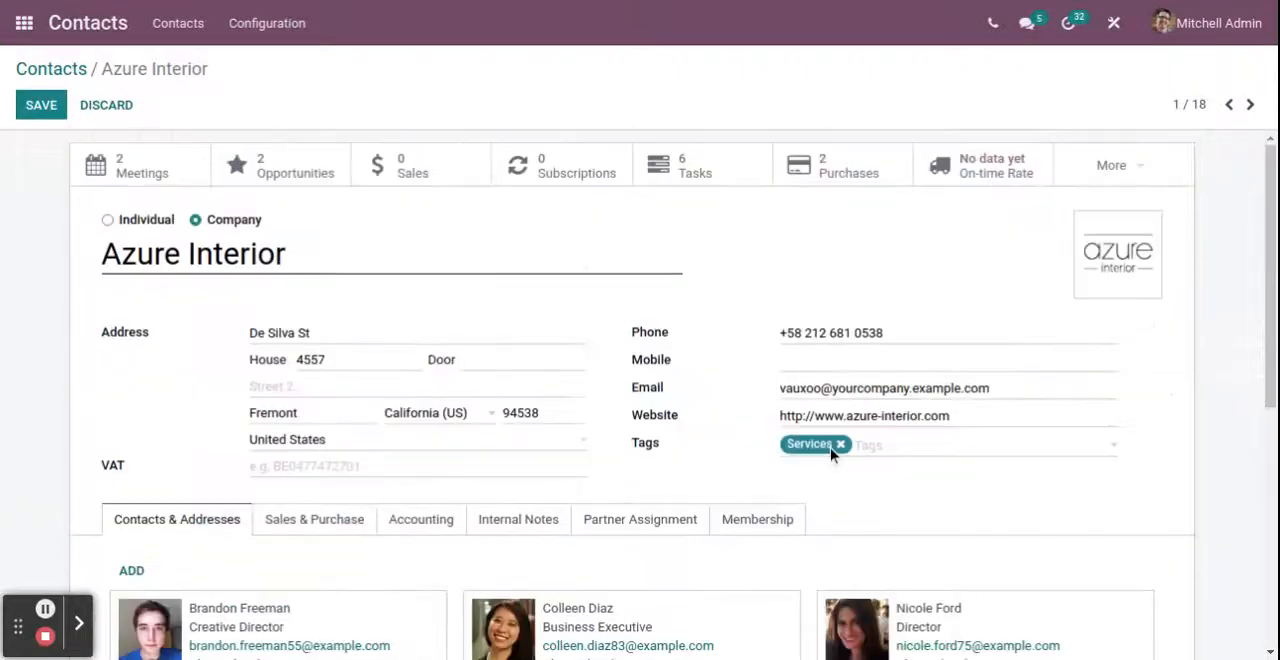
{"action": "left_click", "coordinate": [55, 102]}
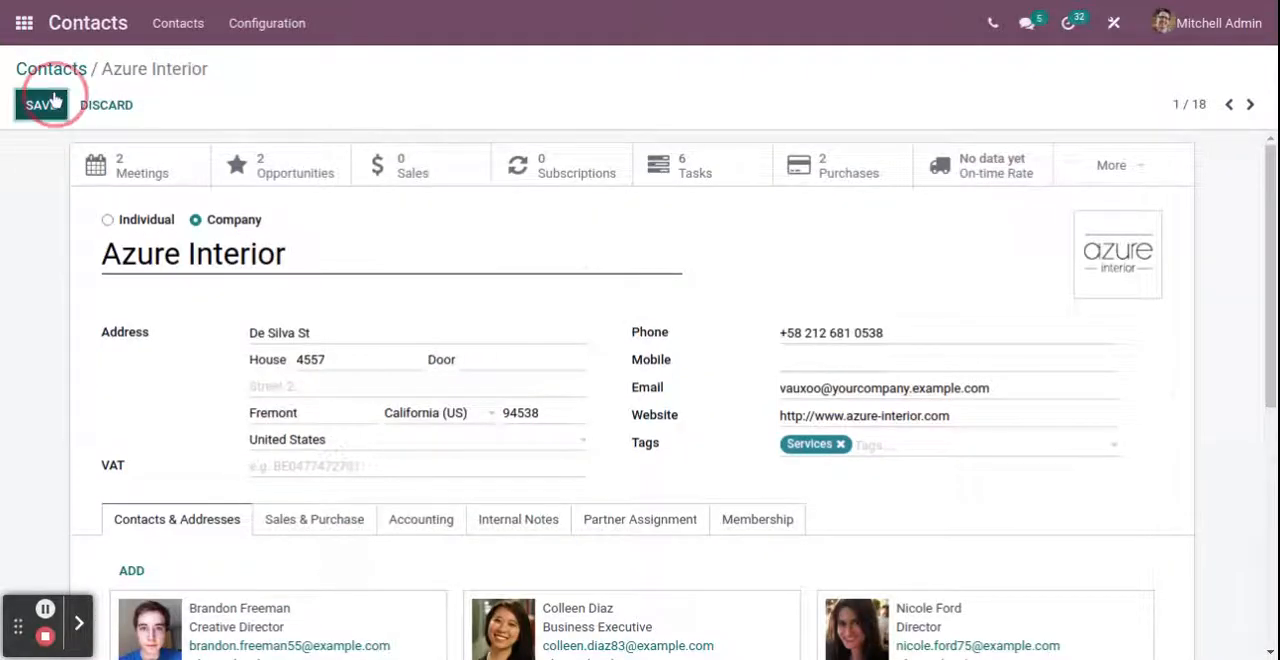